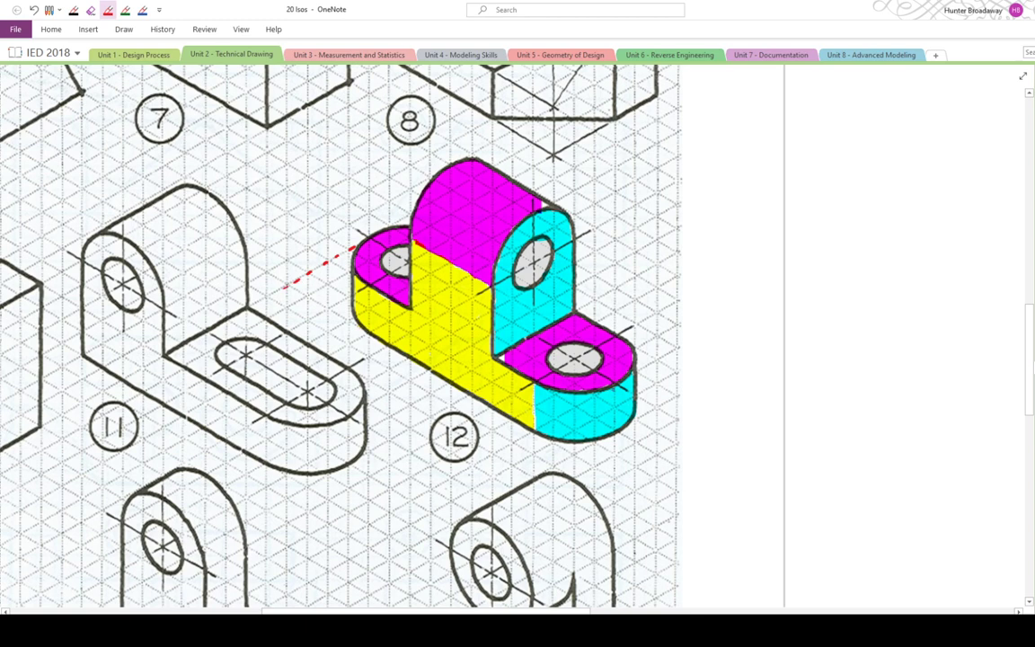
Mark figure 12's base in red ink with dashed extension lines, labelling its length 12 and its width 4
drag(614, 388, 513, 443)
drag(272, 292, 267, 296)
drag(404, 378, 405, 393)
drag(409, 381, 421, 393)
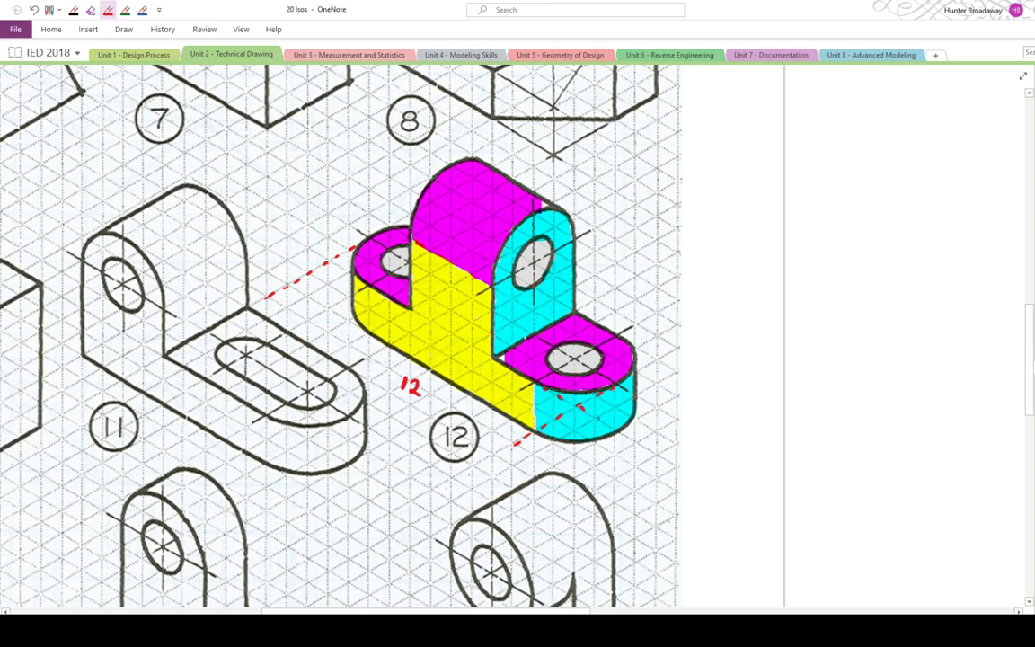
drag(557, 393, 639, 444)
drag(636, 351, 699, 386)
drag(652, 396, 654, 418)
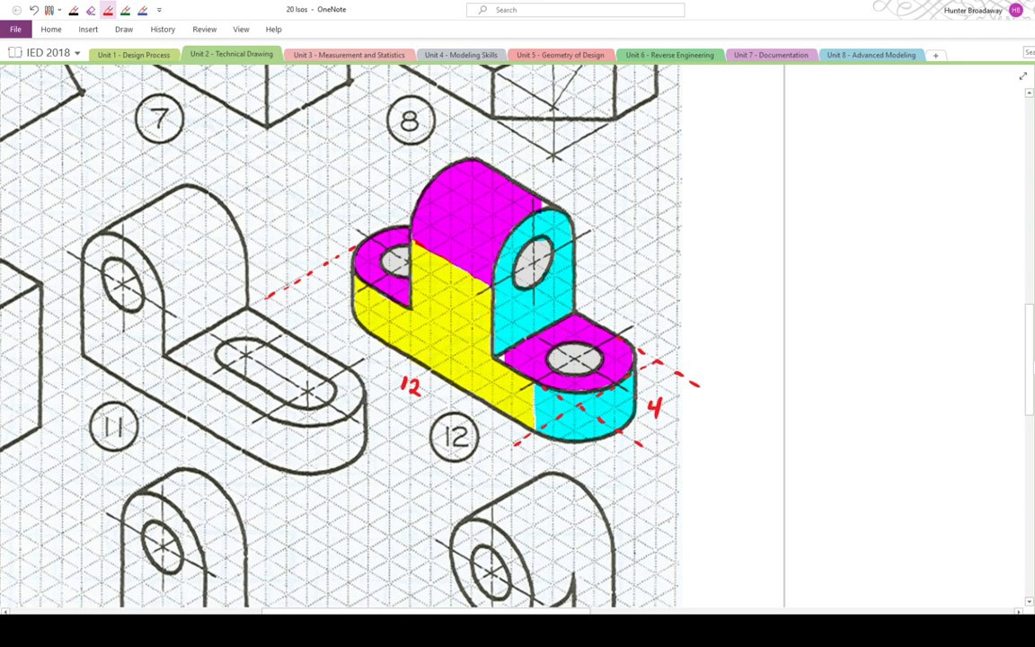
Draw dashed red extension lines from figure 12's upright top and base surface, and write 7 beside them
drag(582, 190, 672, 141)
drag(595, 321, 675, 279)
drag(666, 194, 672, 215)
Draw red arrows pointing at the two rounded base ends and the rounded top of figure 12's upright
mouse_move(325, 241)
mouse_down()
mouse_move(354, 244)
mouse_move(344, 251)
mouse_up()
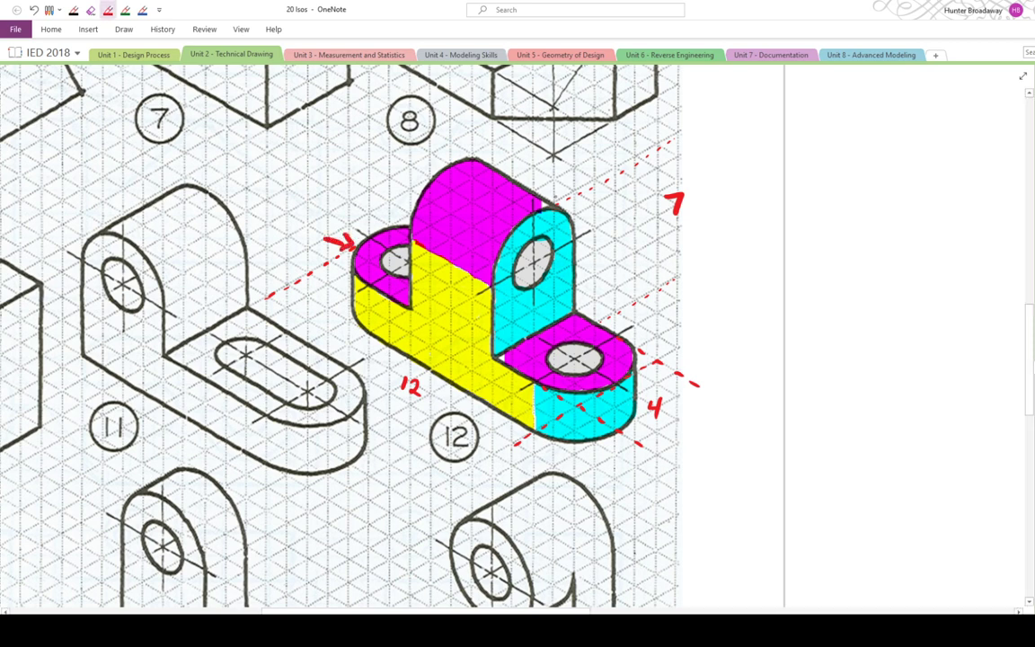
mouse_move(562, 177)
mouse_down()
mouse_move(554, 201)
mouse_move(563, 194)
mouse_up()
mouse_move(661, 340)
mouse_down()
mouse_move(645, 357)
mouse_move(654, 364)
mouse_up()
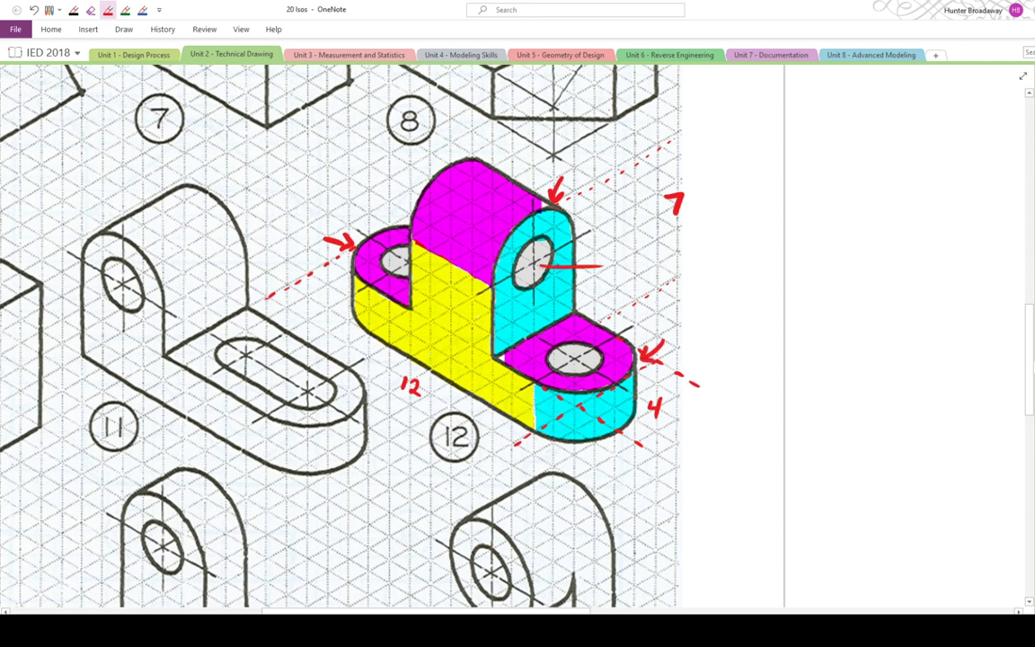
Draw a red arrow to the circular opening in figure 12's upright and label it "Hole"
drag(600, 265, 538, 265)
mouse_move(610, 255)
mouse_down()
mouse_move(610, 272)
mouse_move(622, 272)
mouse_up()
drag(610, 263, 633, 262)
mouse_move(642, 253)
mouse_down()
mouse_move(642, 272)
mouse_move(652, 272)
mouse_up()
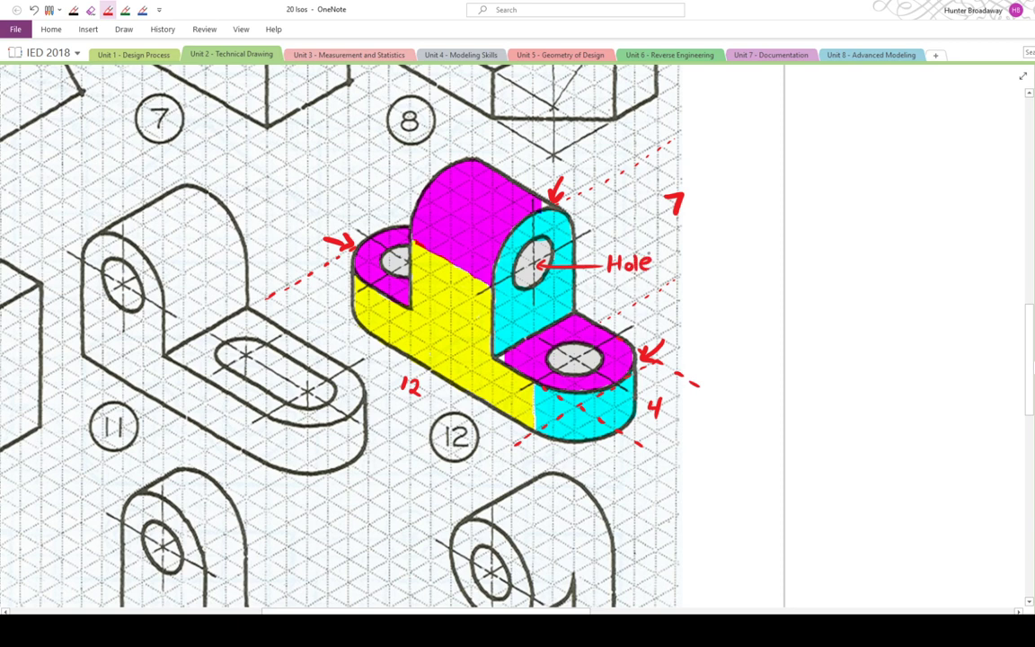
Handwrite the label "Fillets" in red beside the arrow at the upright's rounded top
drag(569, 163, 568, 177)
drag(570, 163, 576, 169)
drag(586, 168, 585, 177)
click(585, 162)
mouse_move(594, 160)
mouse_down()
mouse_move(595, 177)
mouse_move(624, 177)
mouse_up()
drag(618, 166, 636, 174)
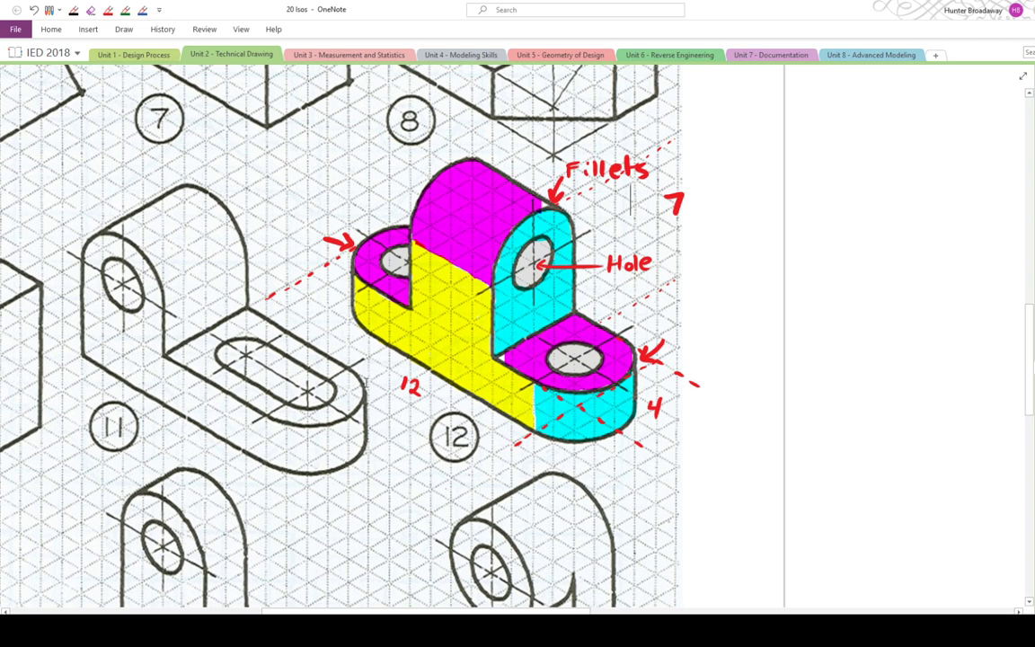
Switch to Onshape and create a new document named "20 Isos Number 12" in the Isos folder
click(313, 630)
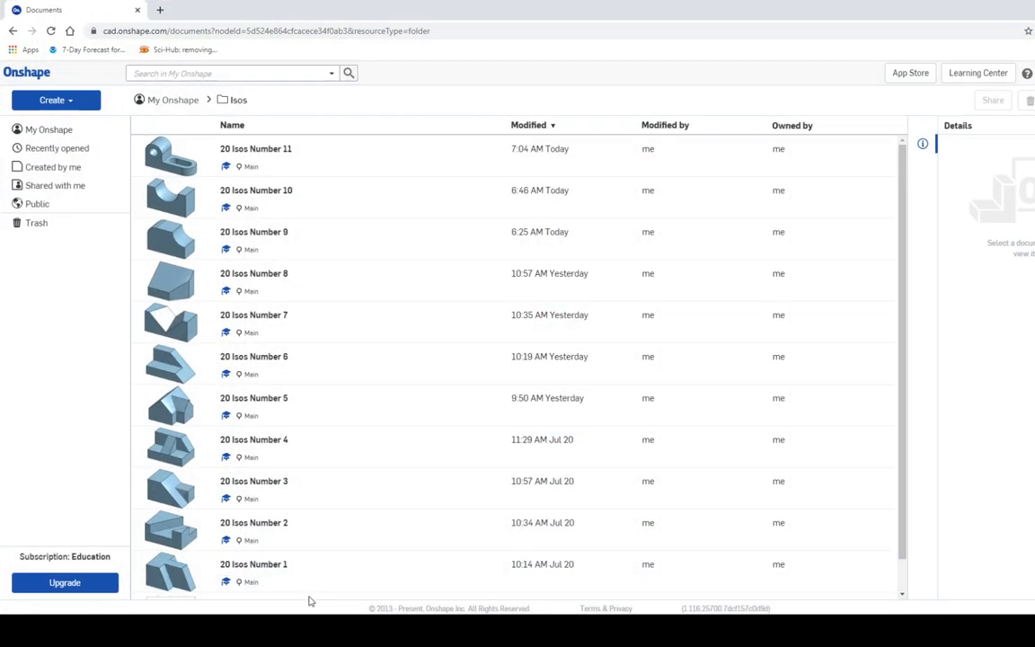
click(56, 100)
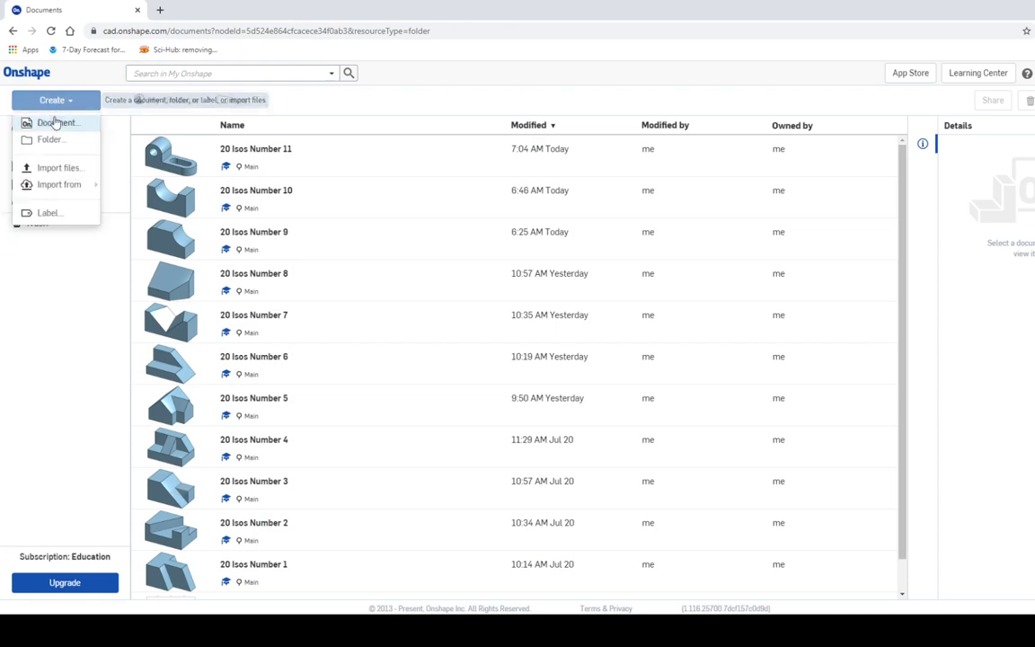
click(56, 120)
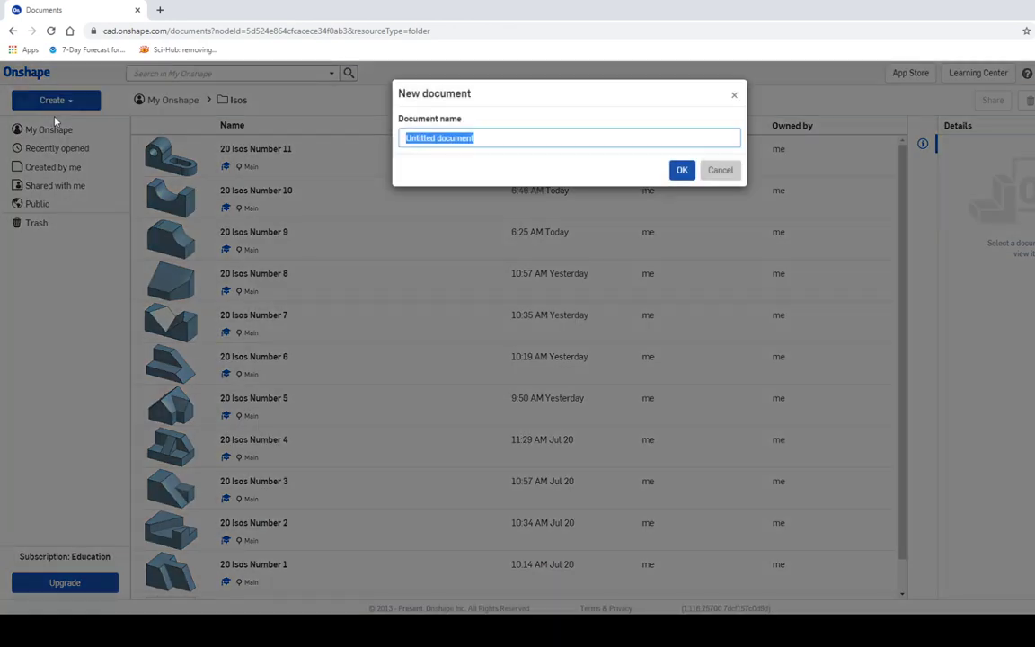
text(20 Isos N)
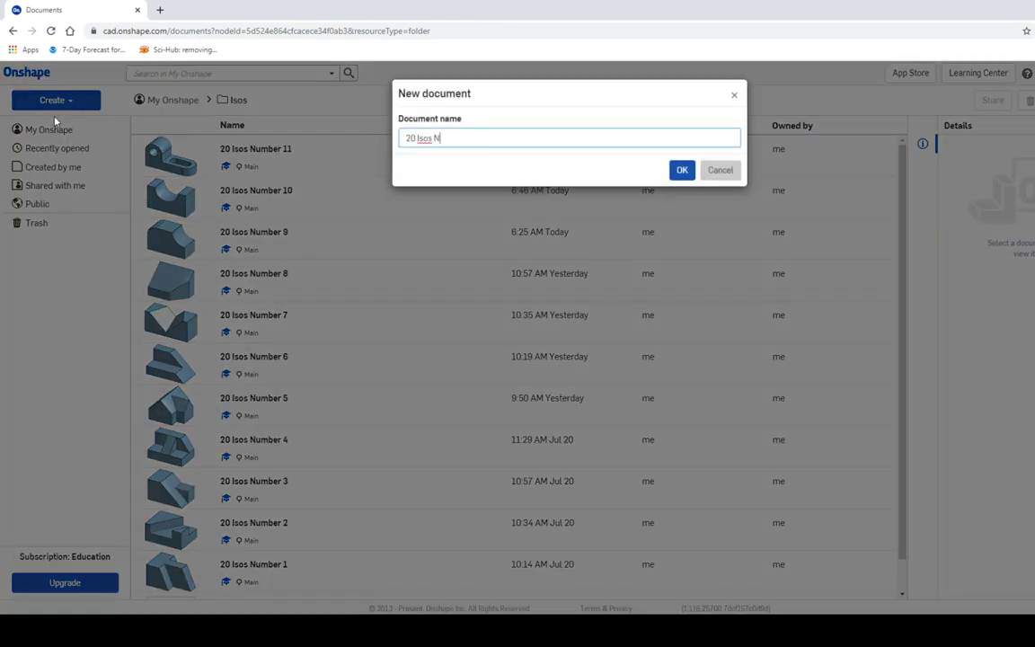
text(umber 12)
click(680, 169)
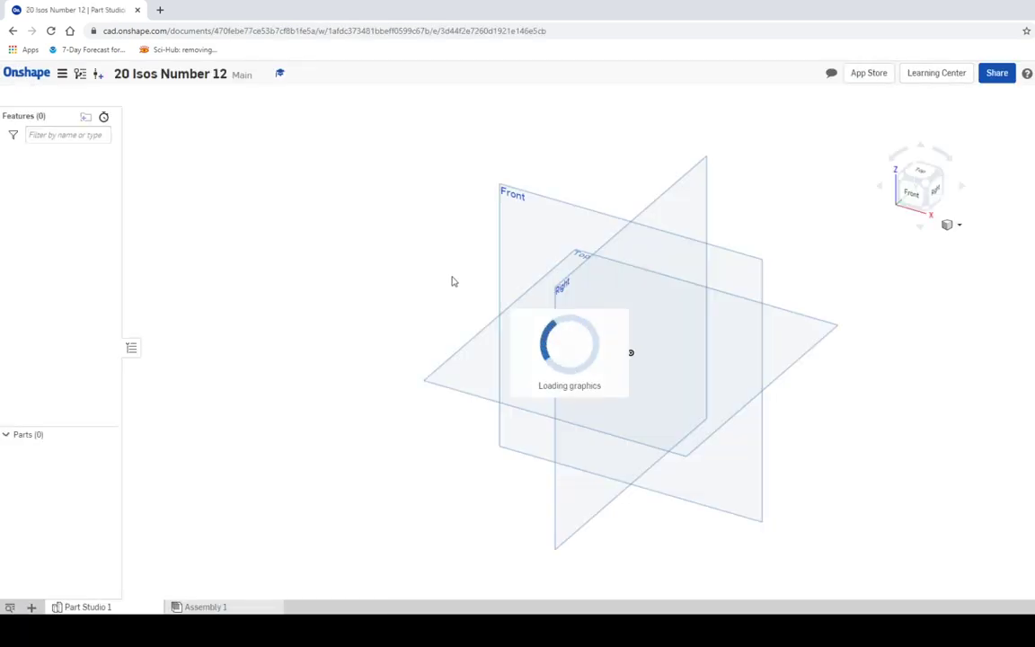
Start a sketch on the Top plane and draw a corner rectangle about 7.43 by 1.75 in above the origin
click(64, 94)
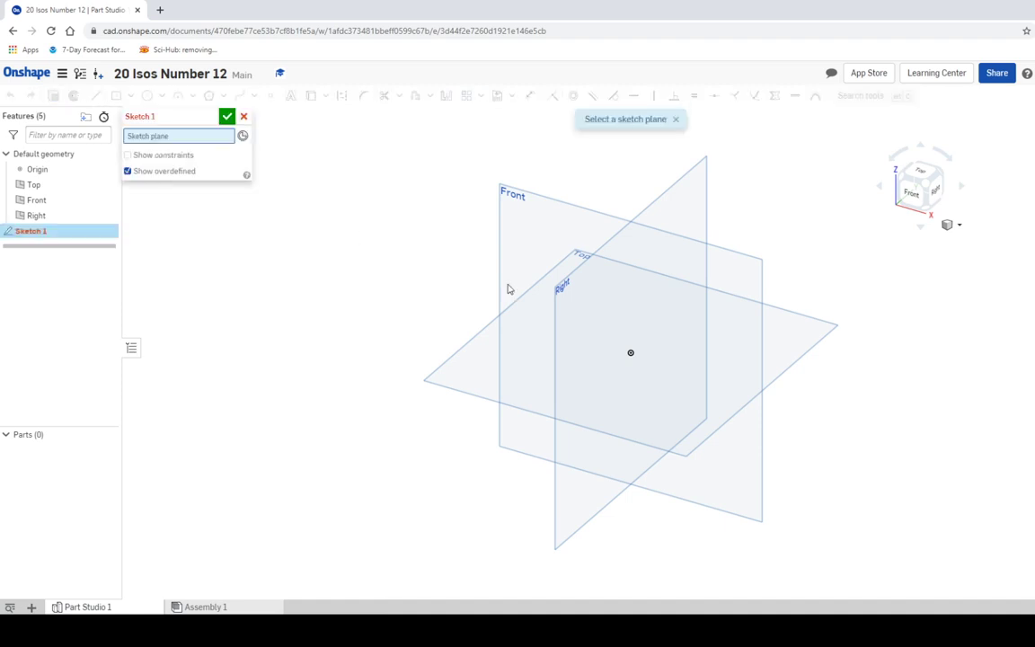
click(799, 333)
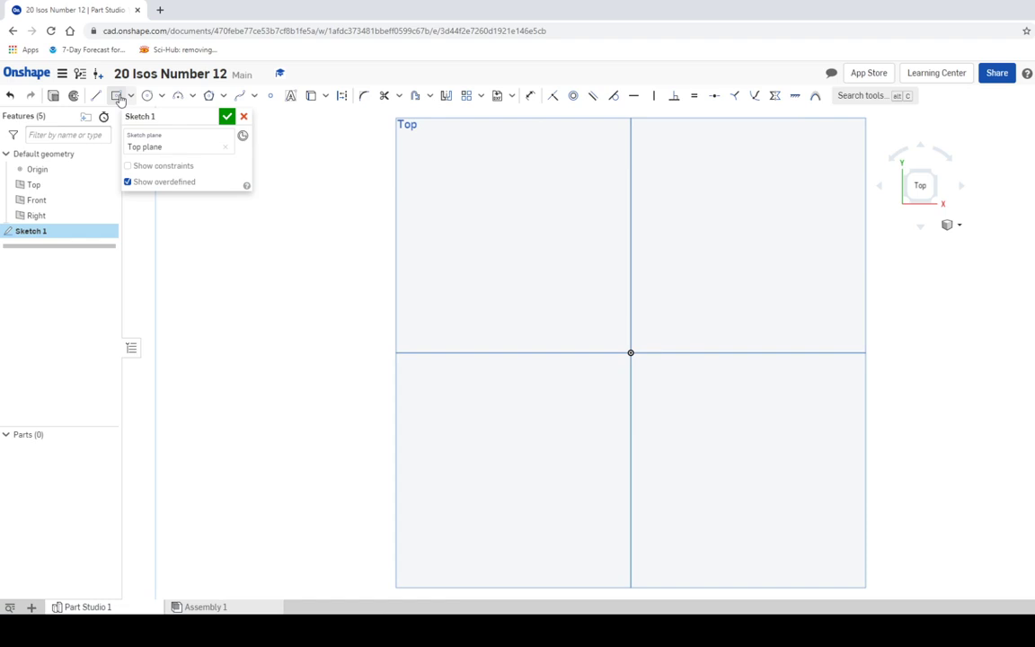
click(130, 96)
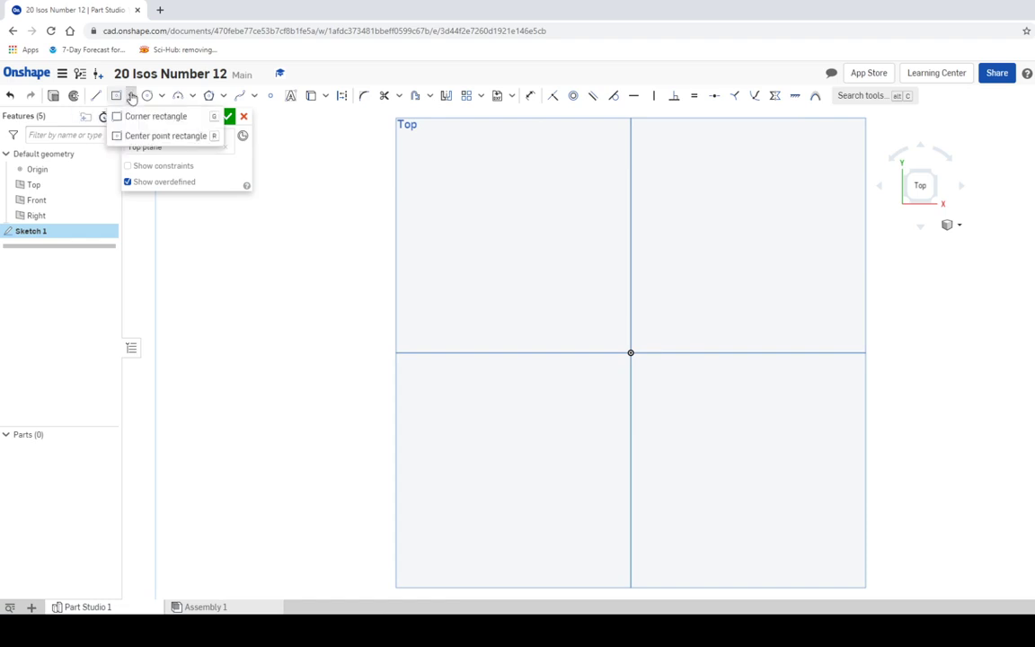
click(145, 114)
click(436, 165)
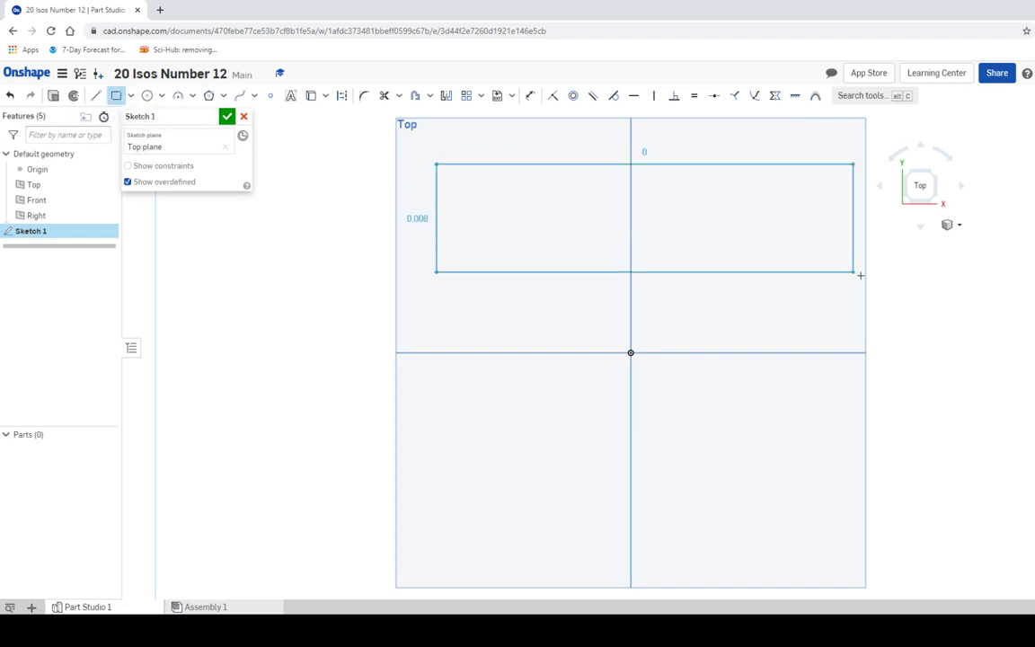
click(1018, 301)
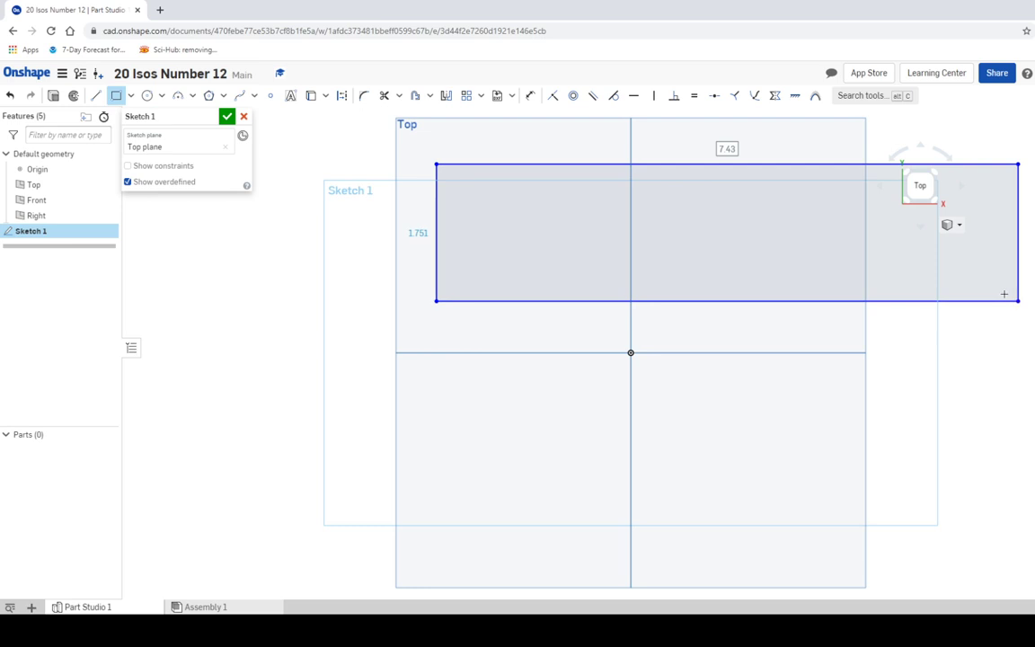
Size the rectangle to 12 in long by 4 in wide per the reference drawing, and finish the sketch
key(Tab)
click(329, 628)
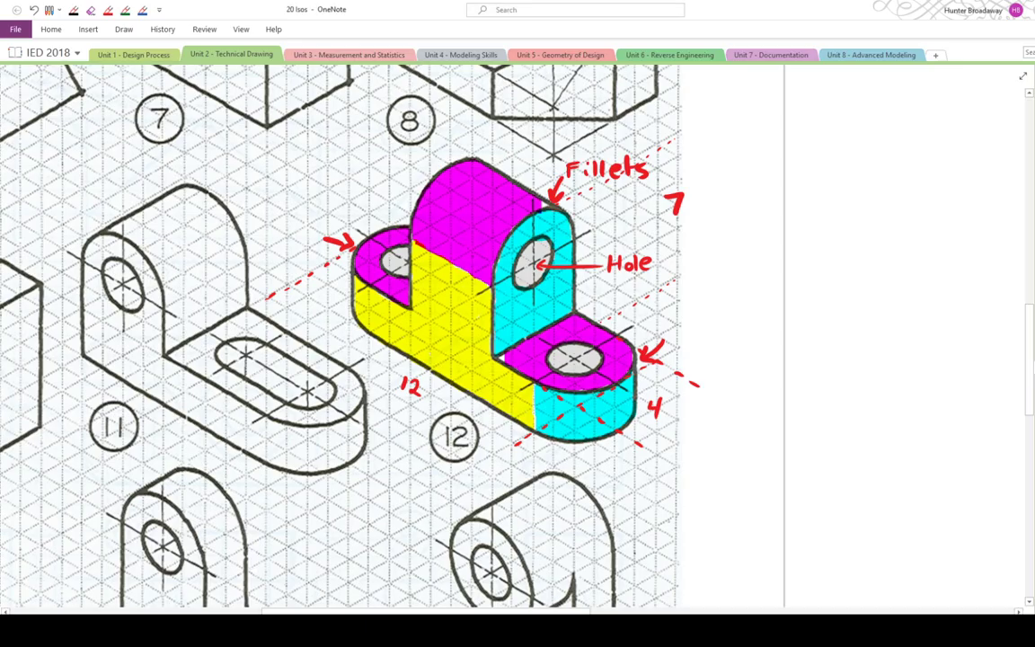
click(325, 629)
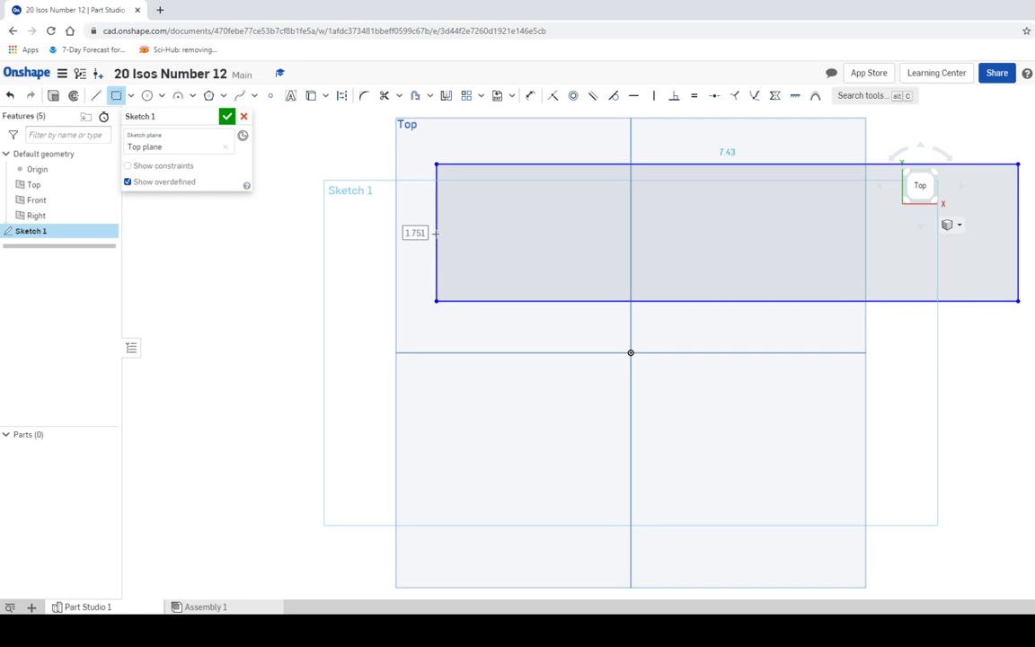
text(4)
key(Tab)
key(Return)
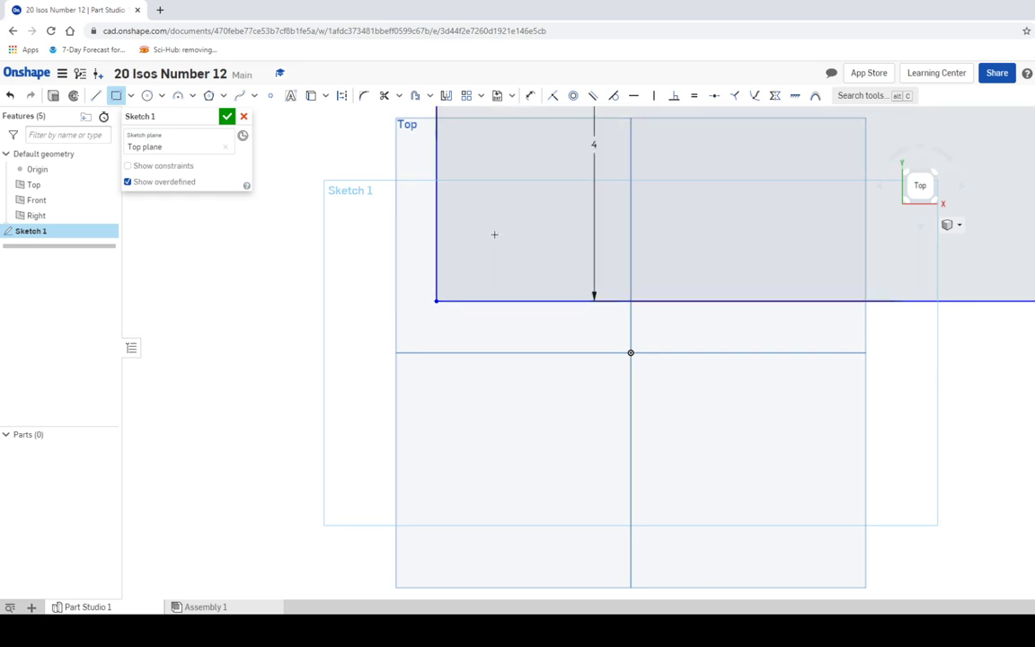
scroll(633, 333, up, 3)
scroll(635, 328, down, 5)
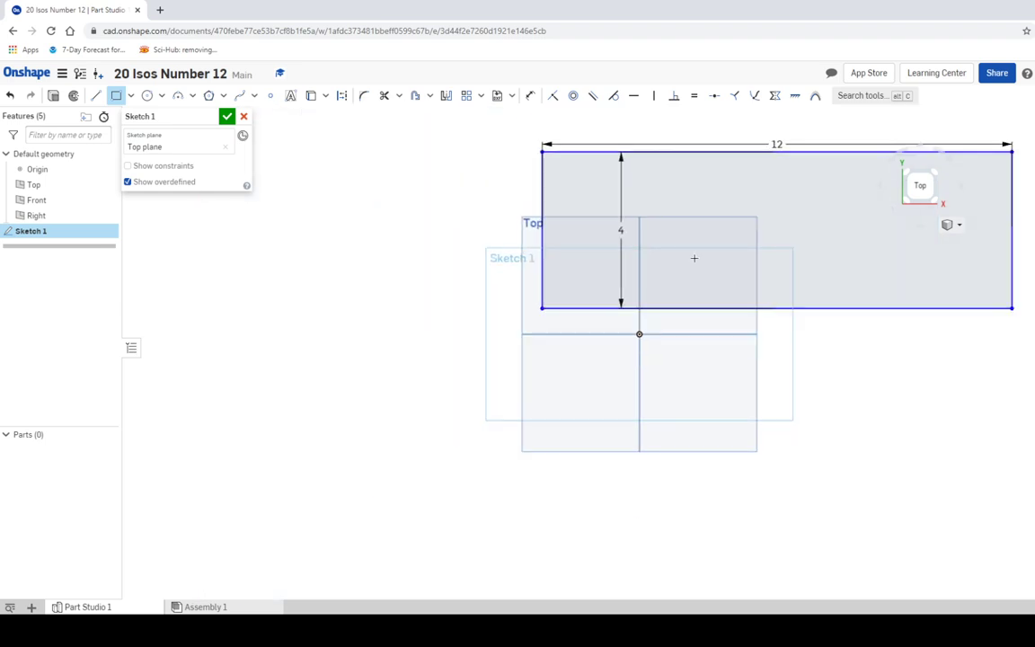
middle_drag(692, 256, 555, 371)
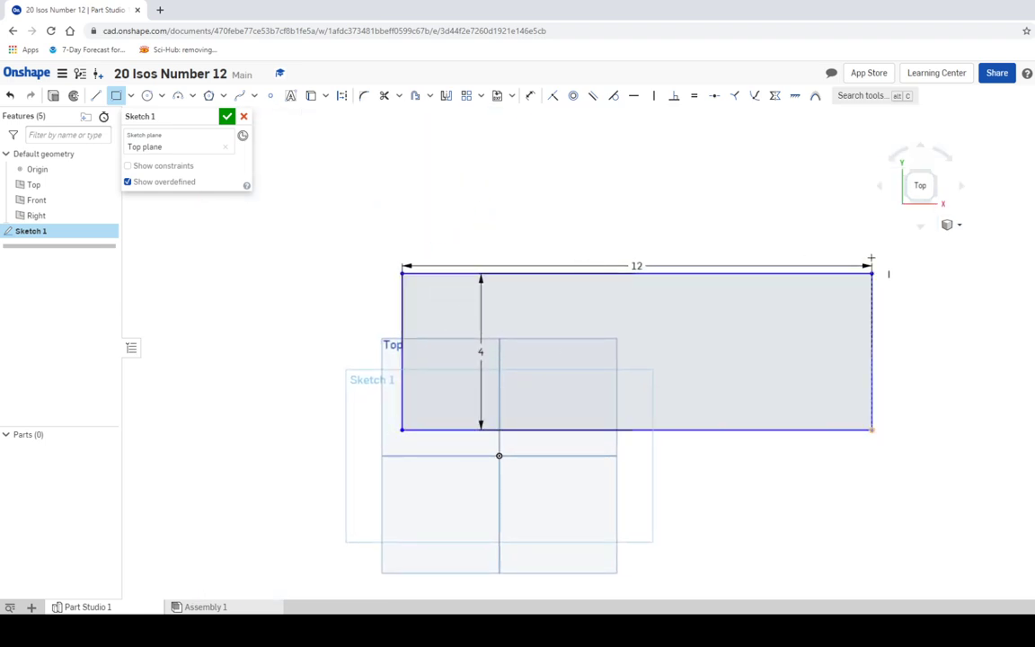
click(228, 116)
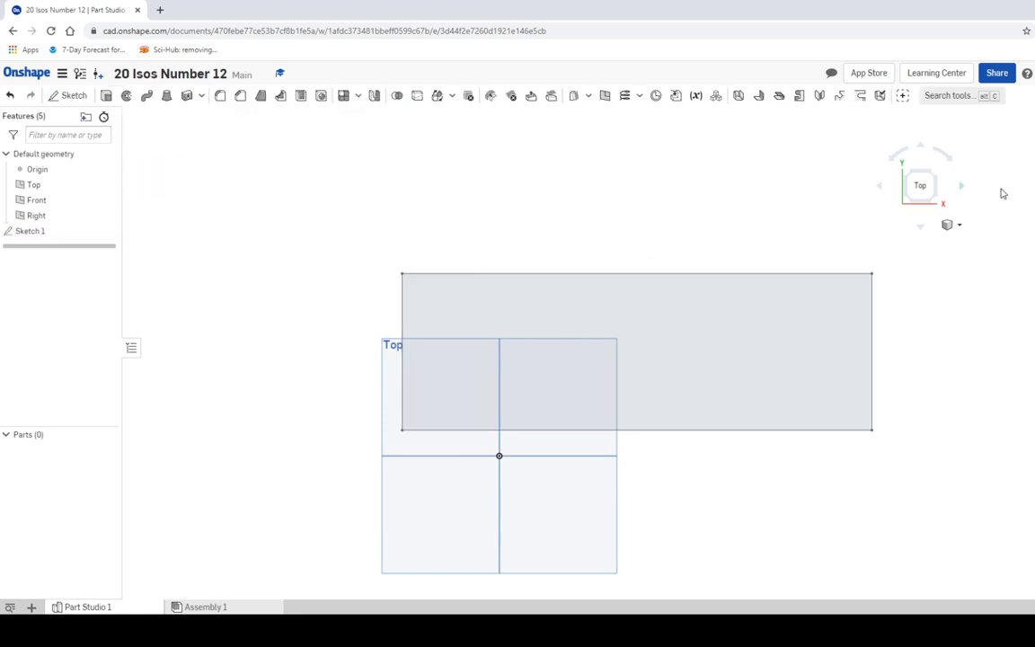
Extrude the rectangle as a new solid with a blind depth of 2 in
click(935, 200)
middle_drag(688, 220, 569, 256)
click(107, 96)
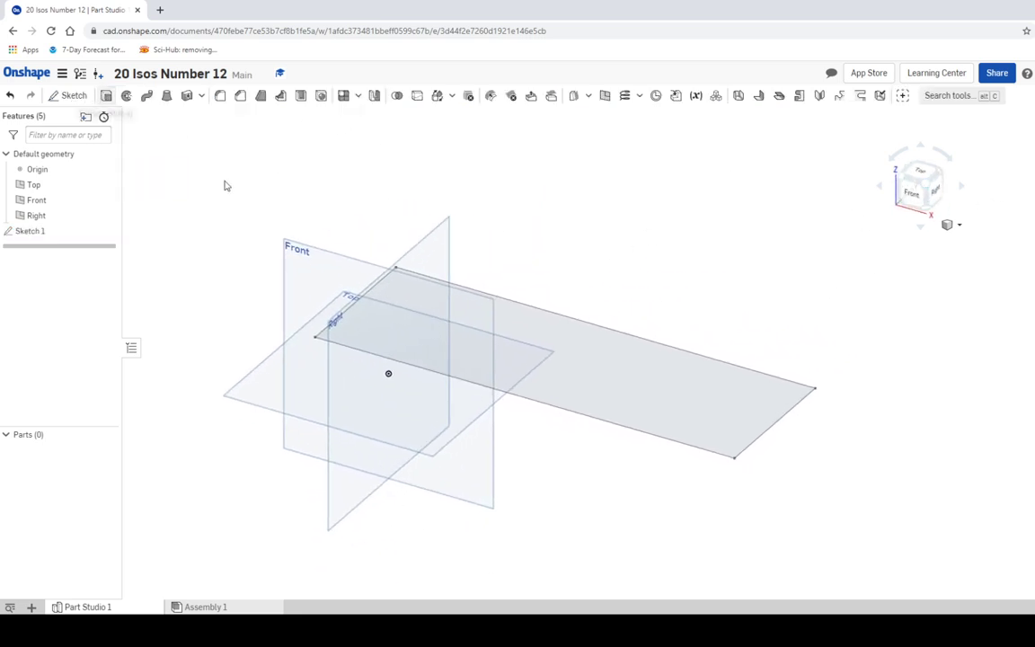
click(665, 393)
click(224, 212)
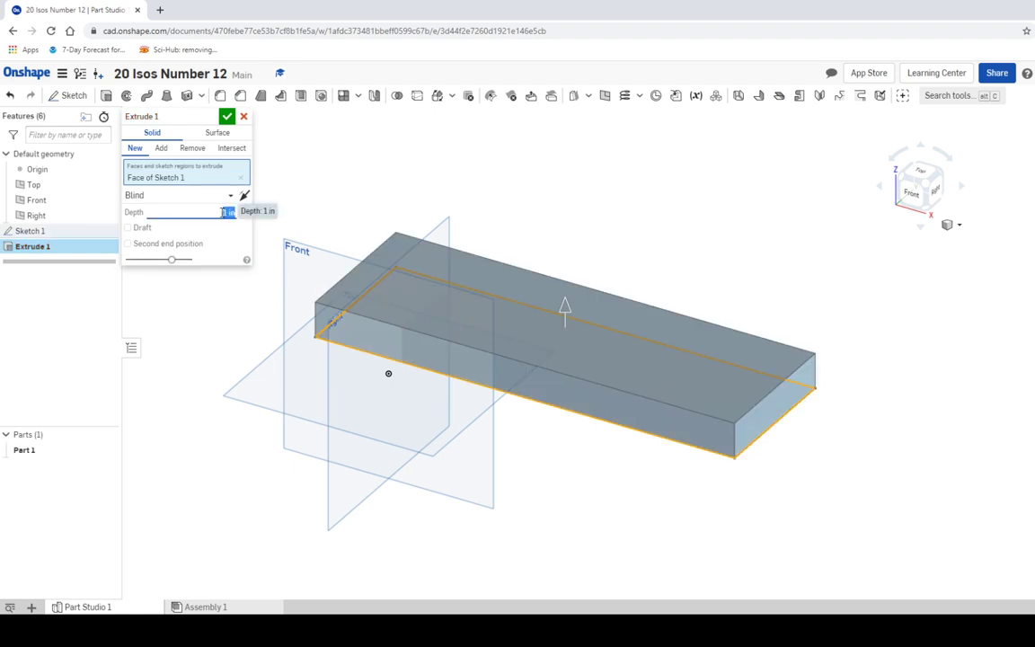
text(2)
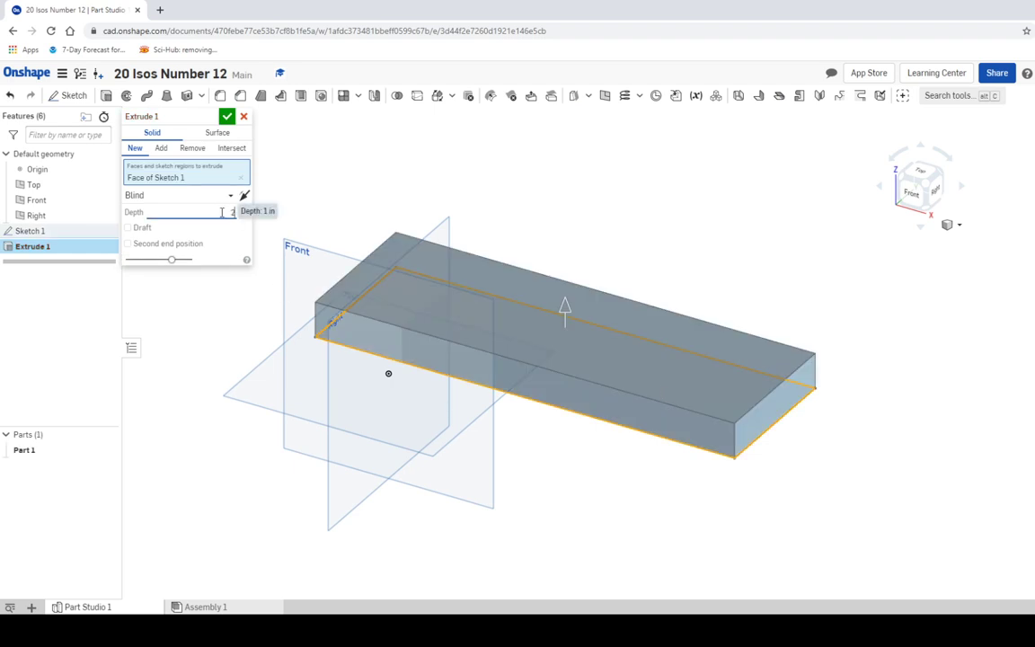
key(Return)
click(227, 116)
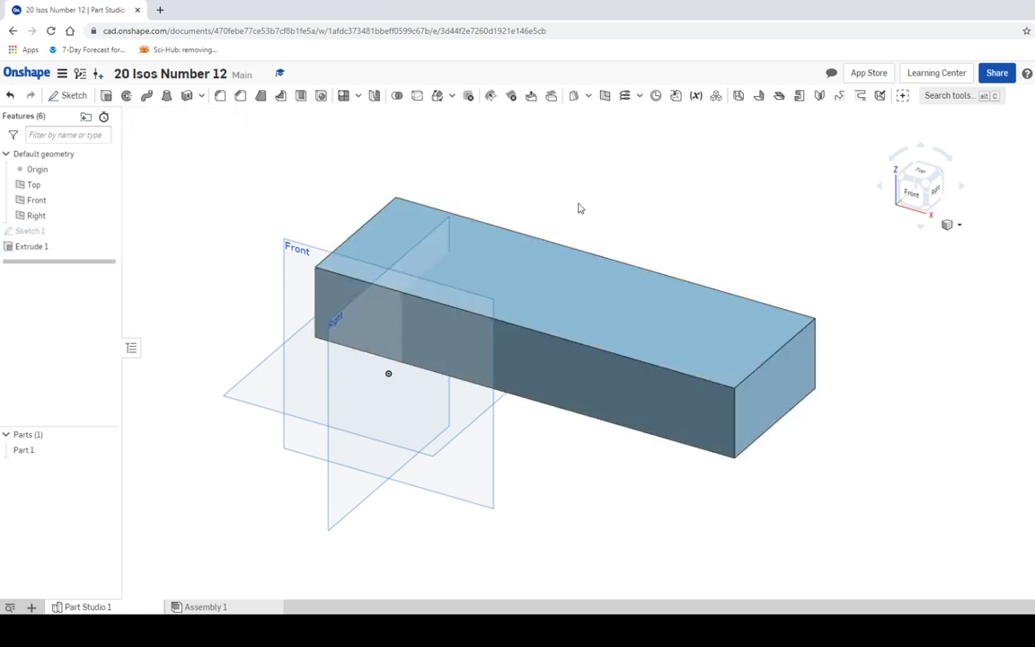
Check figure 12 in the OneNote reference, return to Onshape, and start a sketch on the block's top face, viewed straight on
middle_drag(580, 208, 536, 255)
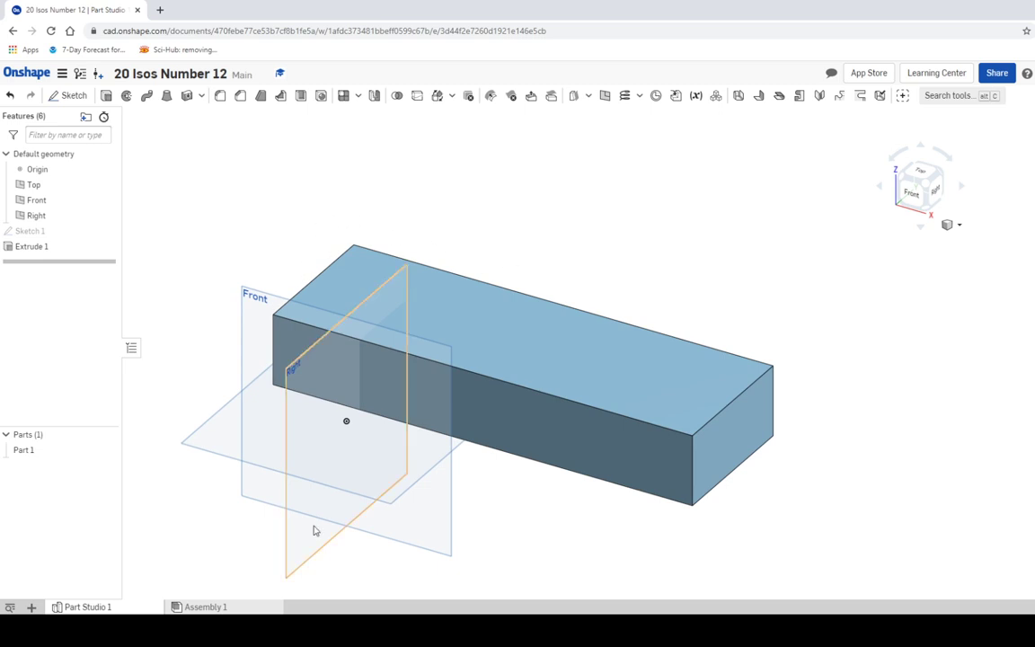
click(335, 629)
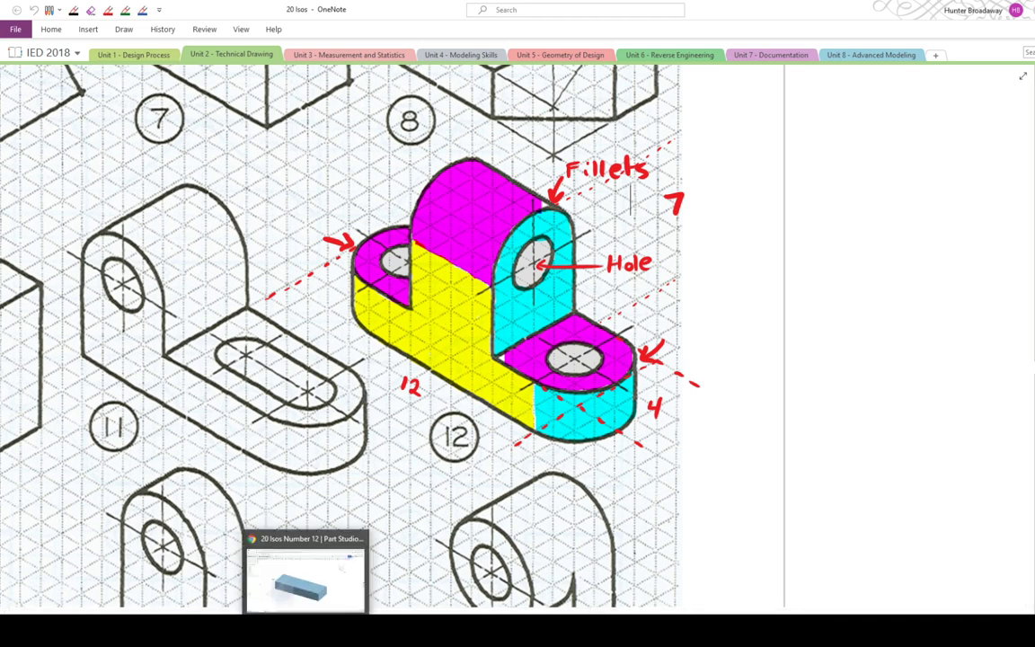
click(306, 629)
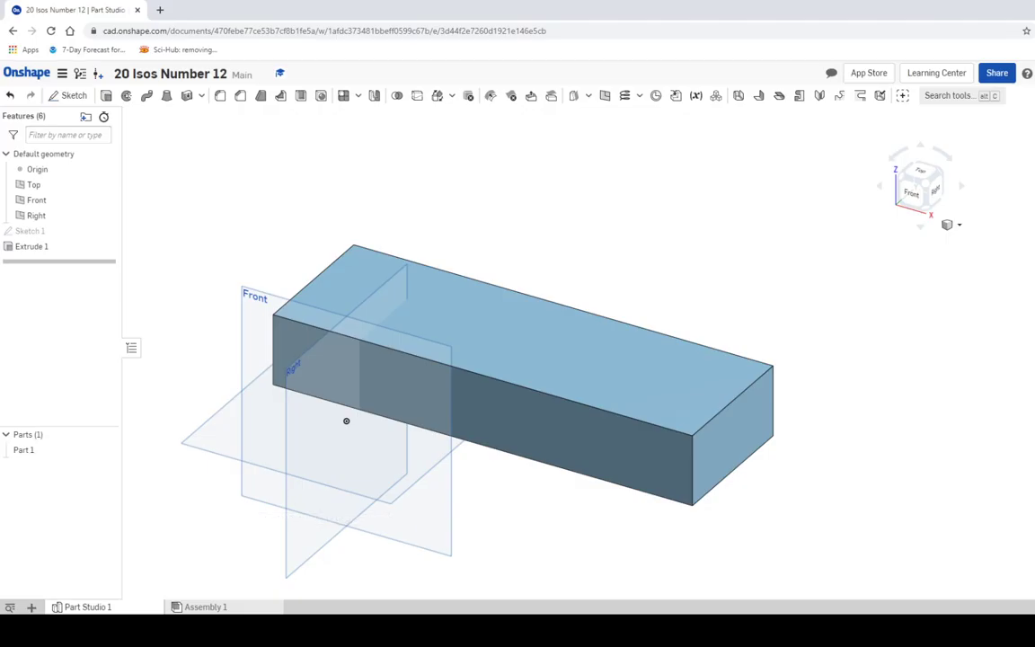
click(72, 95)
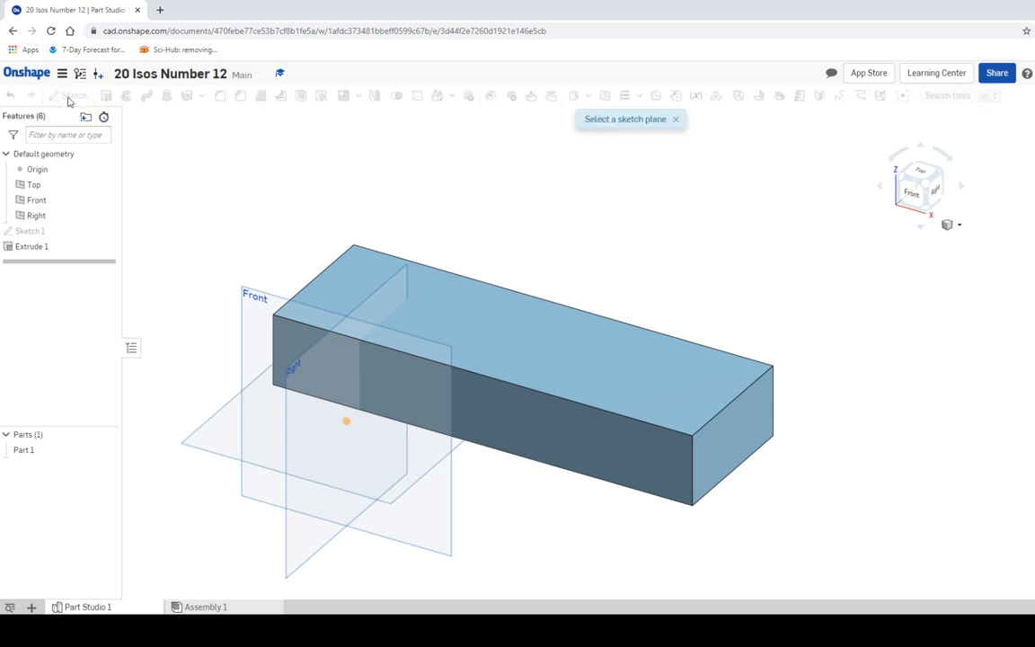
click(461, 325)
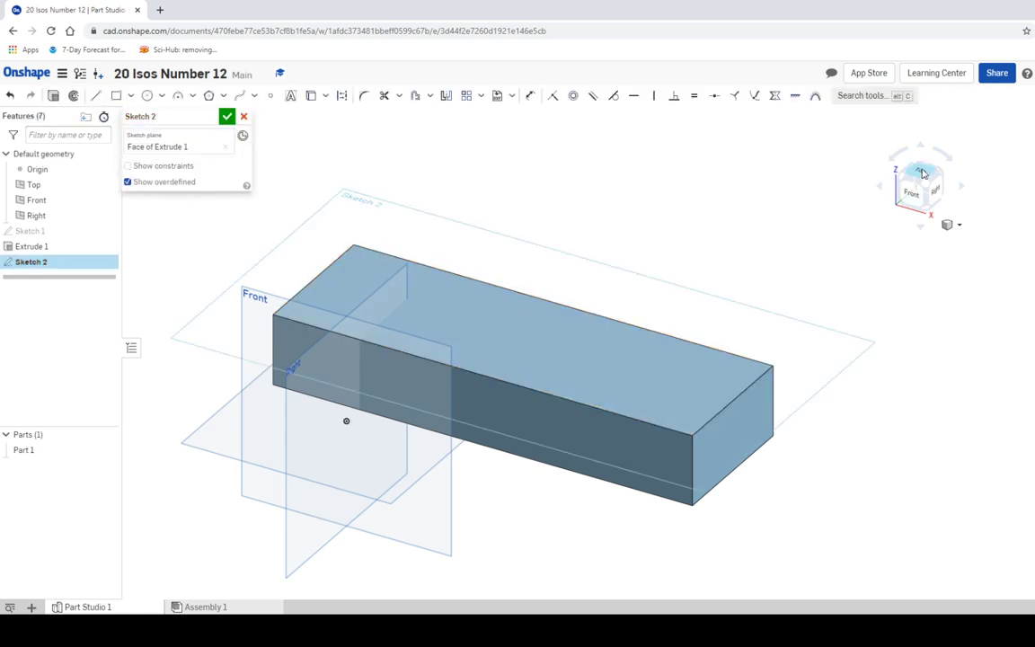
key(n)
mouse_move(612, 296)
middle_down()
mouse_move(561, 363)
mouse_move(564, 446)
middle_up()
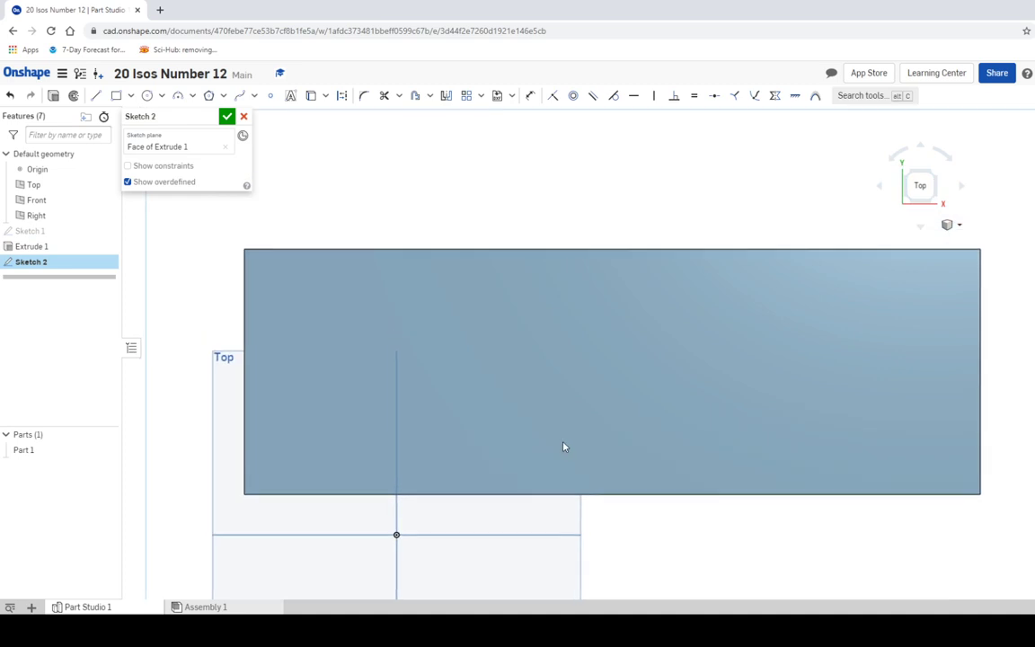
Draw a 4 in locating line along the front edge of the top face, starting at its front-left corner
click(96, 96)
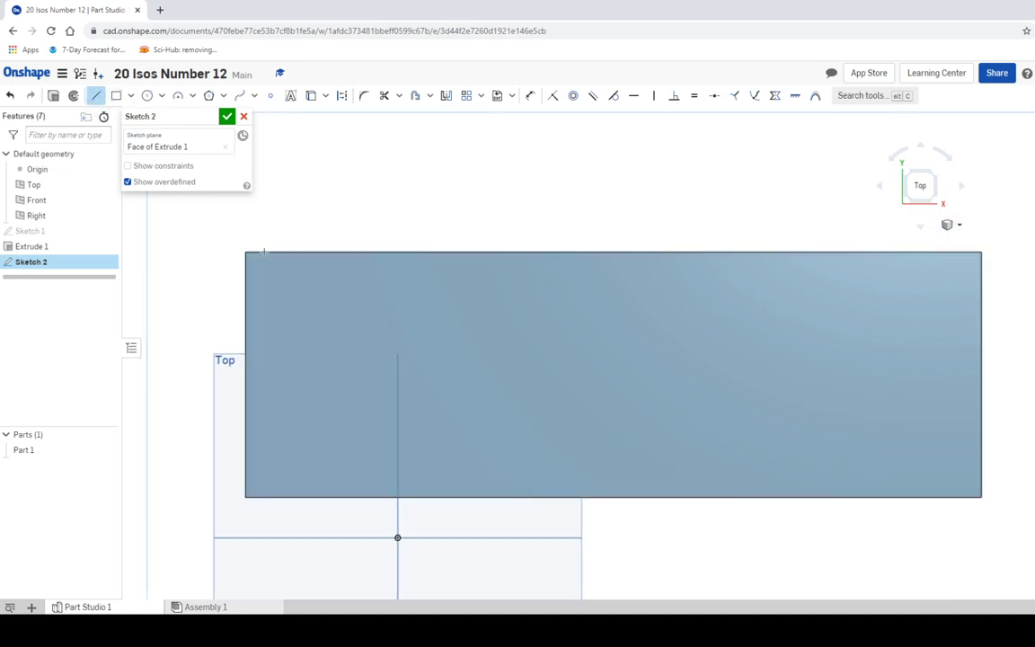
click(246, 496)
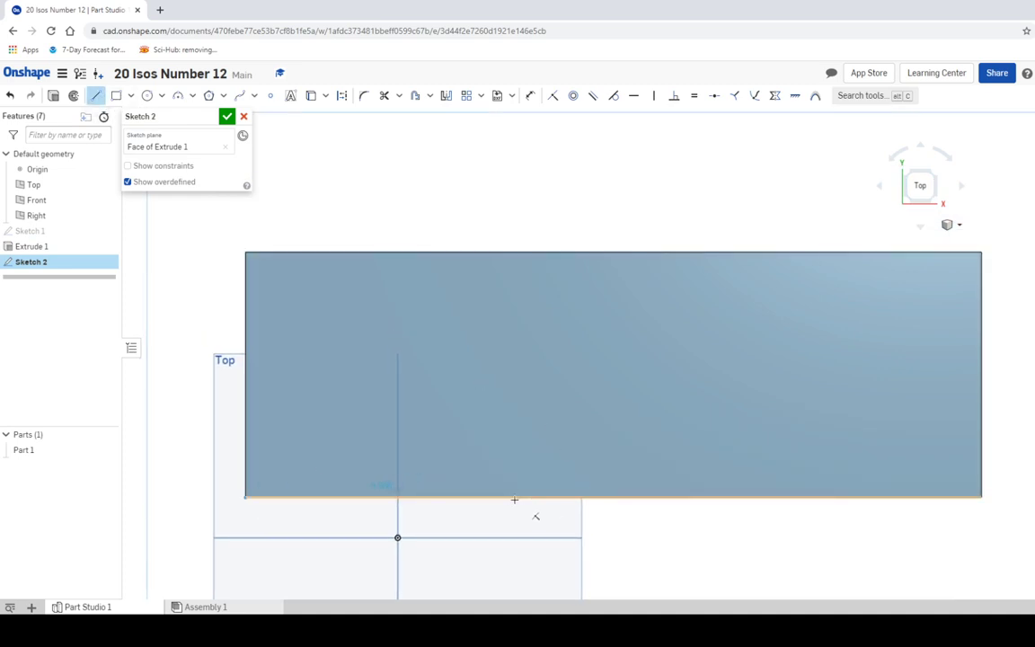
text(4)
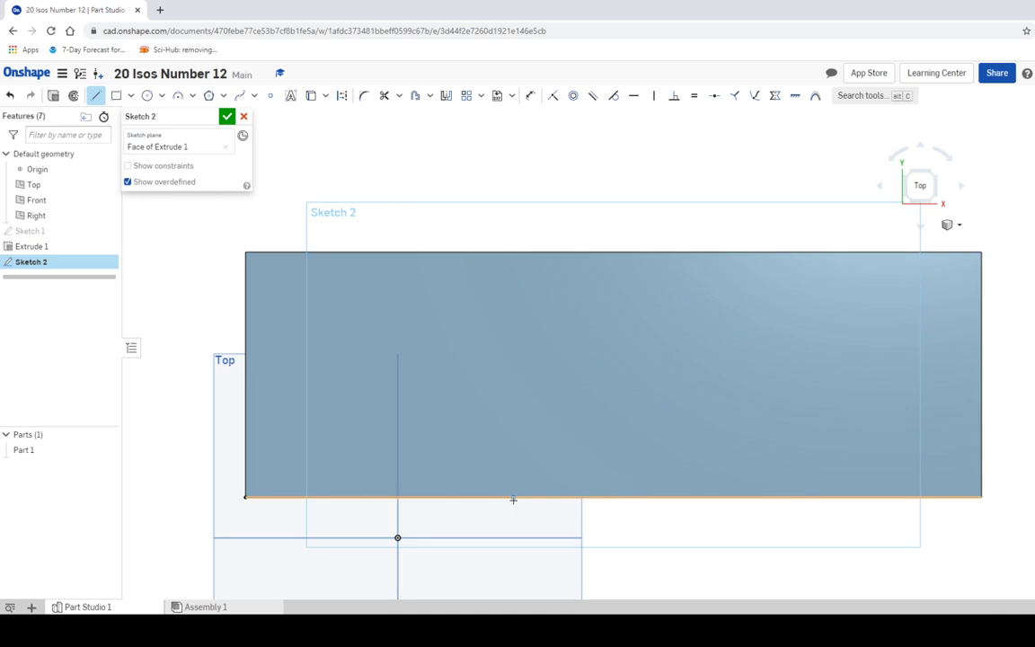
key(Return)
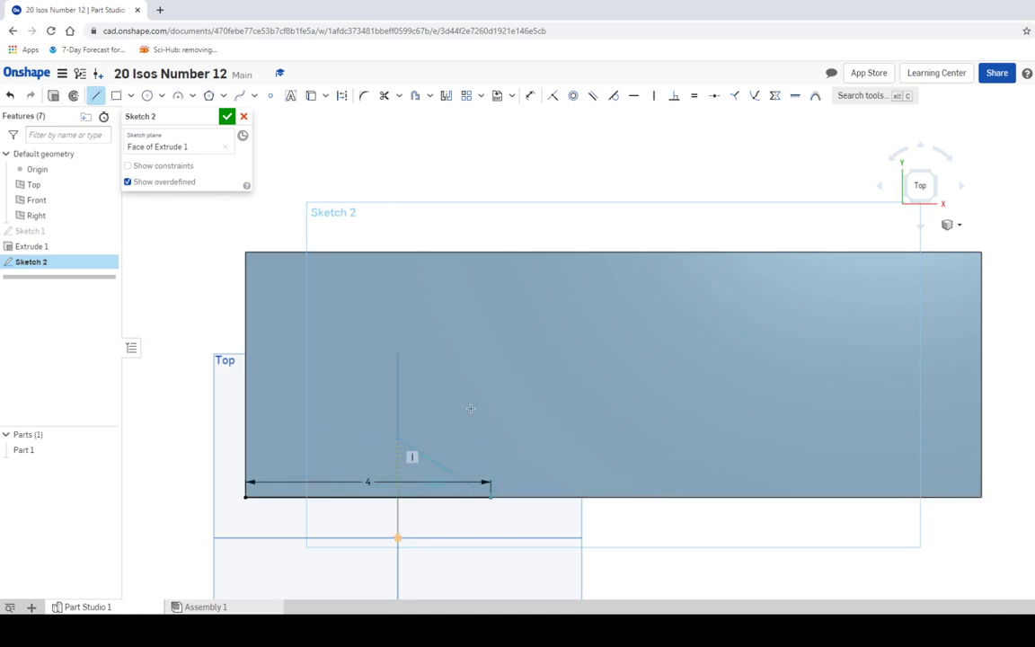
right_click(514, 396)
click(542, 401)
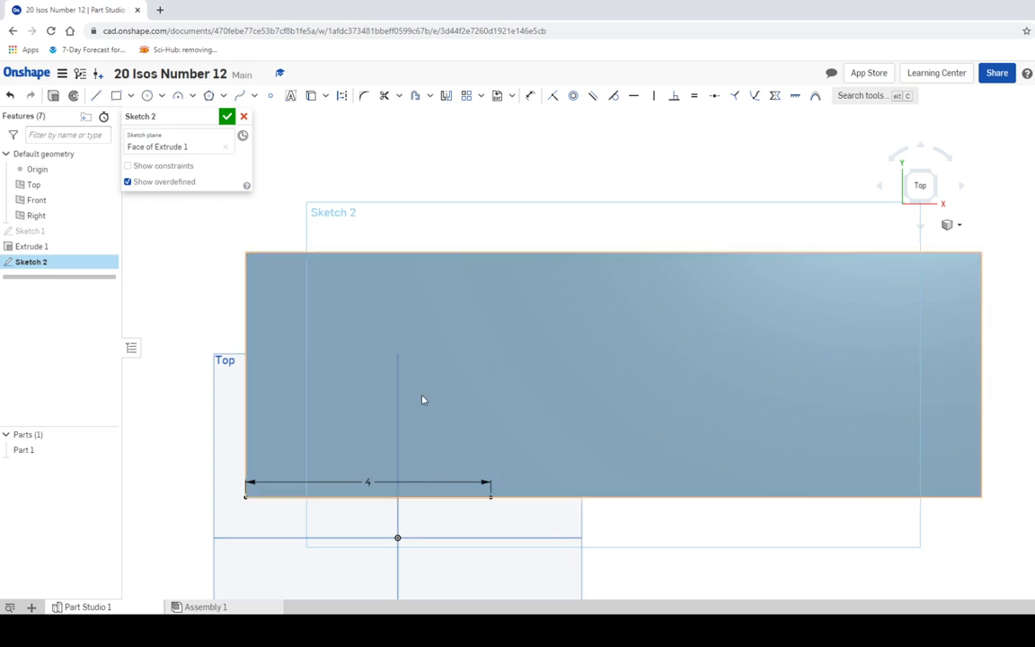
Draw a corner rectangle from the locating line's end to the face's back edge, sized 4 in by 4 in
click(116, 95)
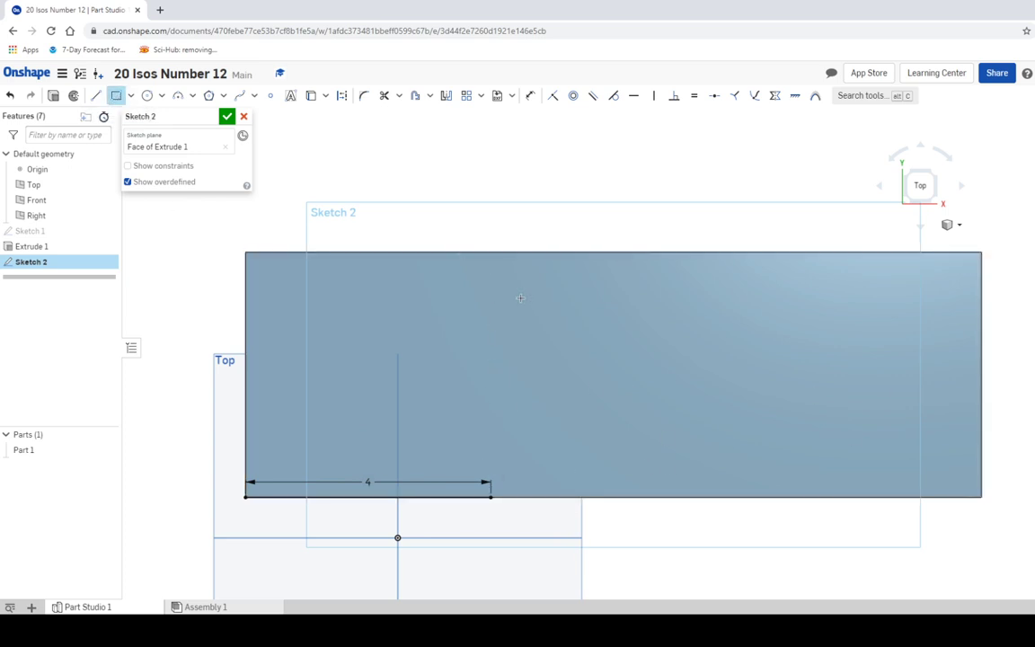
click(490, 496)
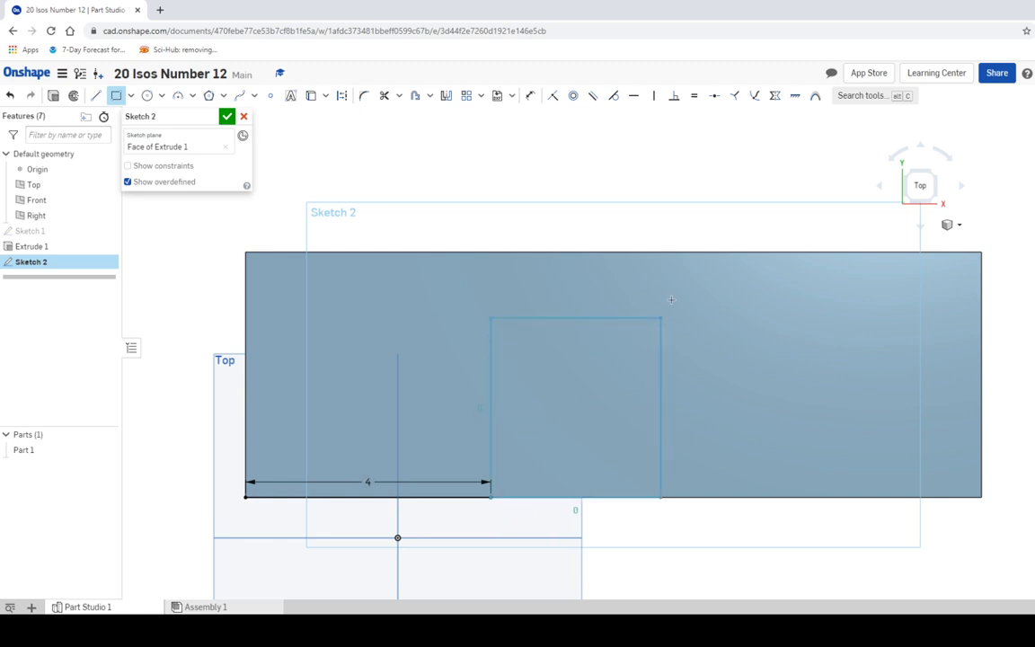
click(721, 252)
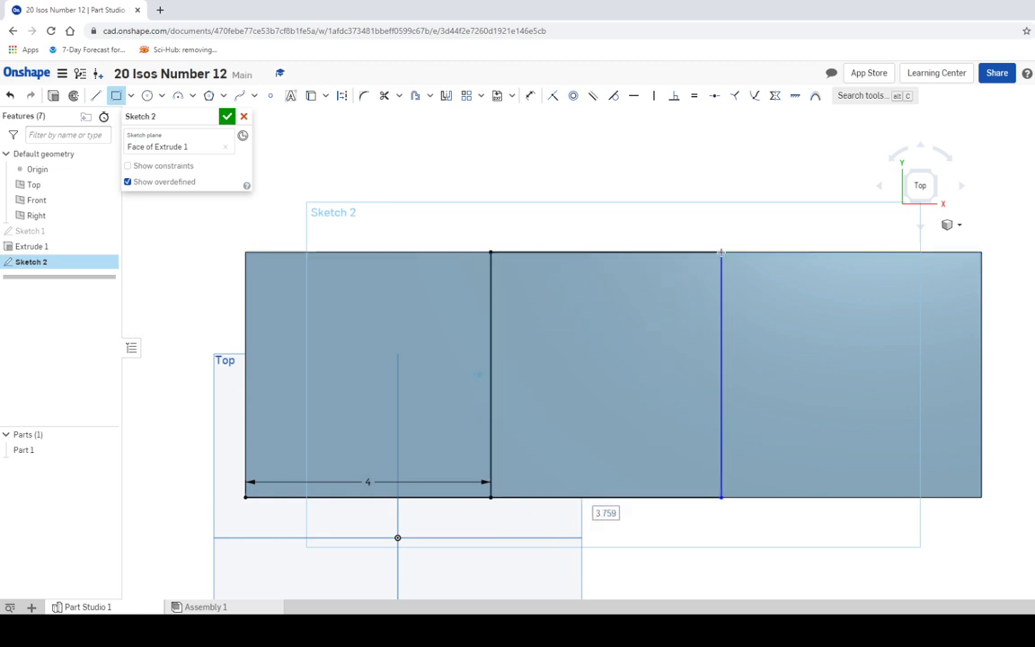
text(4)
key(Tab)
text(4)
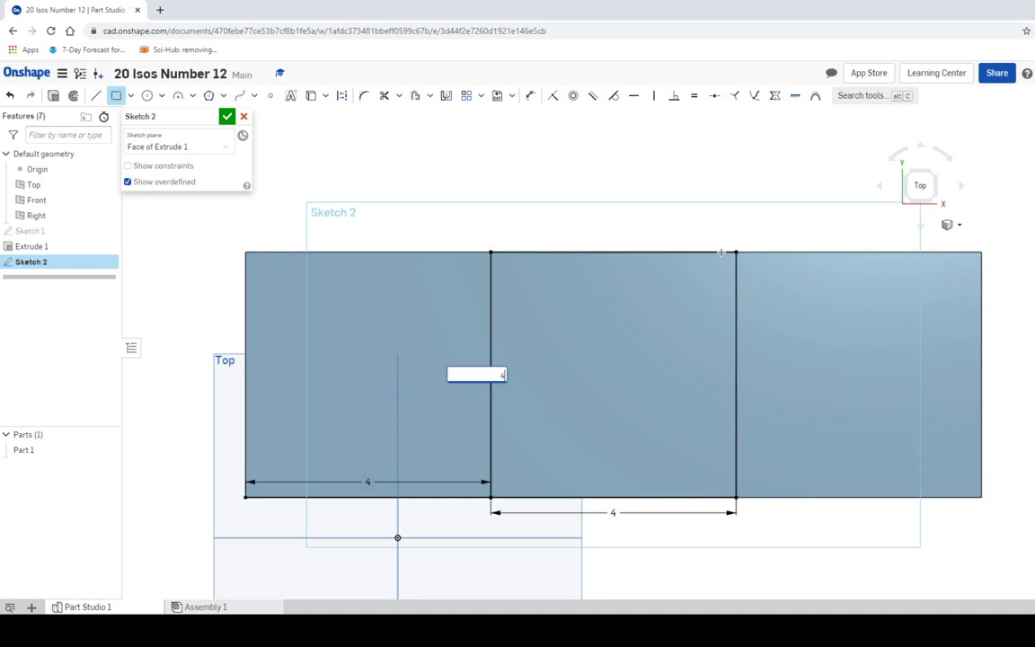
key(Return)
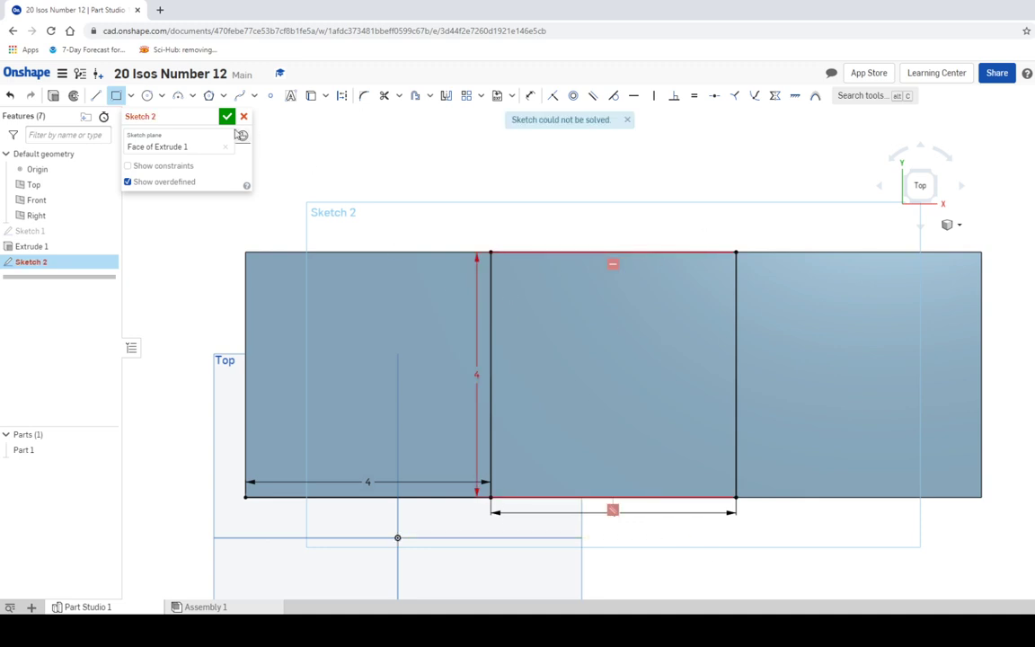
Trim away the 4 in locating line along the front edge and finish the sketch
click(385, 97)
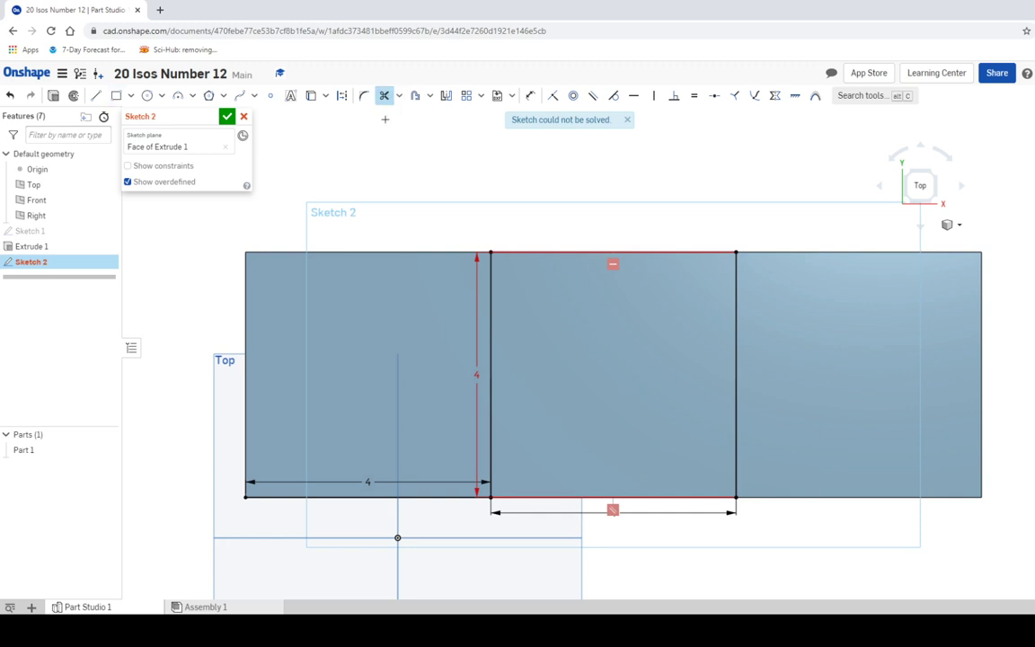
click(401, 497)
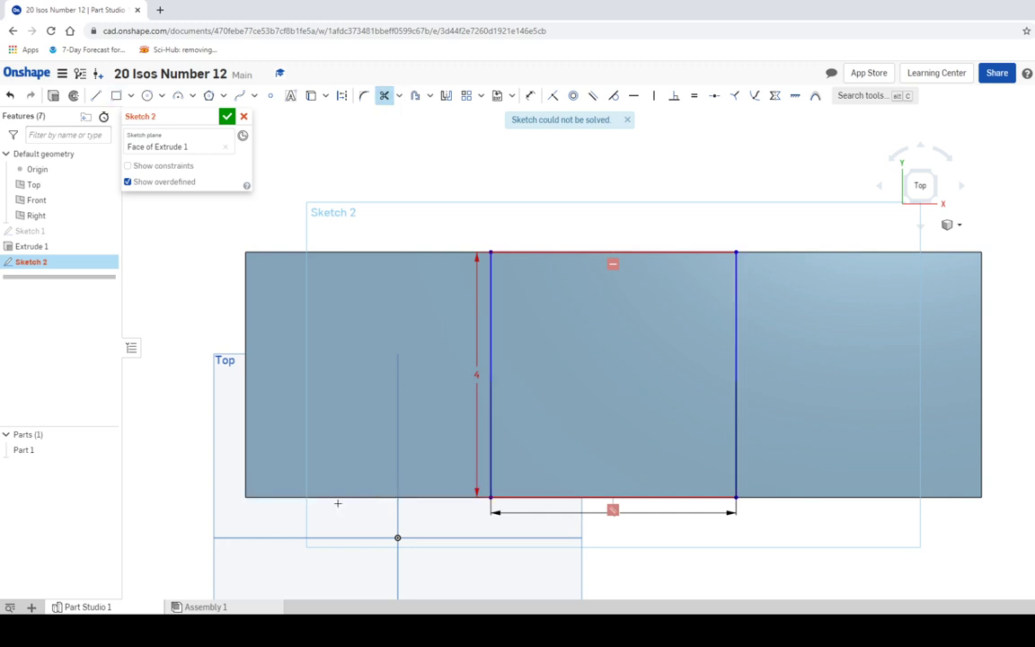
click(228, 118)
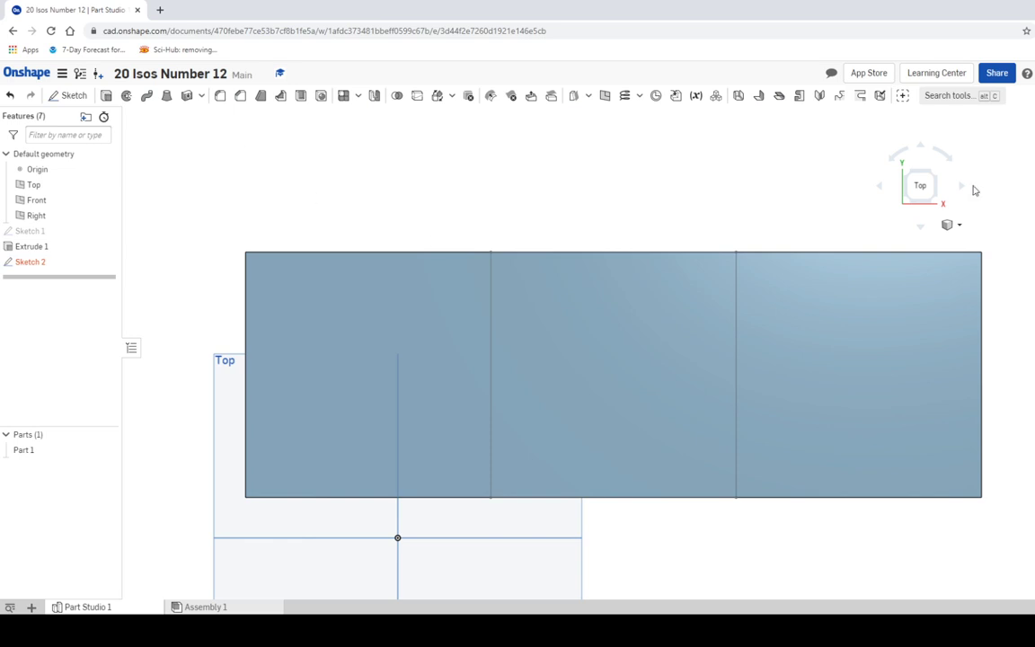
Extrude the middle square upward as an Add to the block with a blind depth of 5 in, checking the height against the reference drawing
click(934, 190)
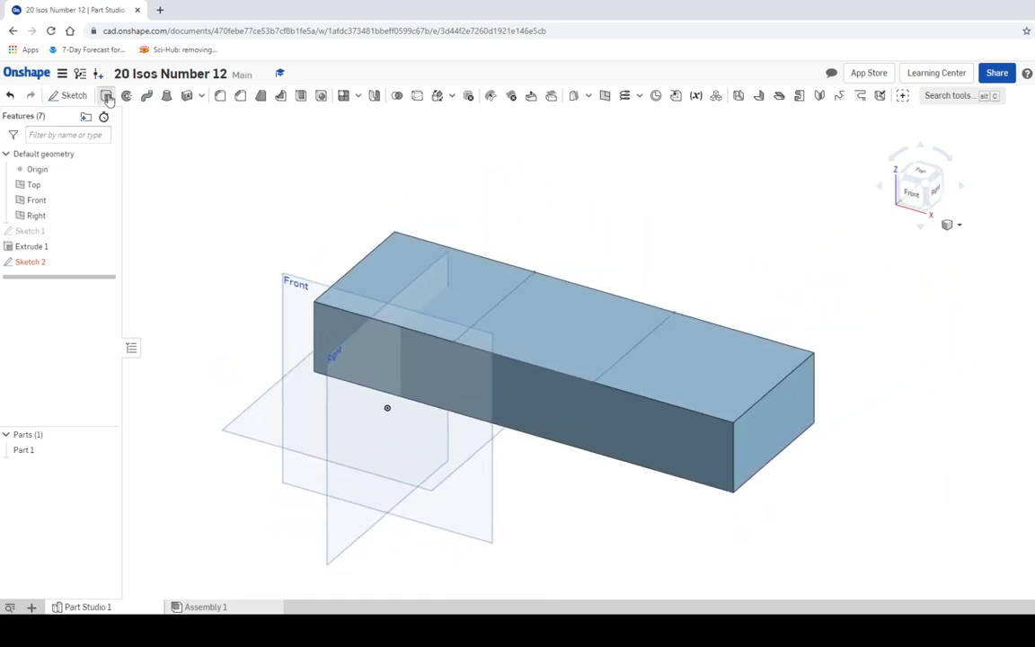
click(106, 96)
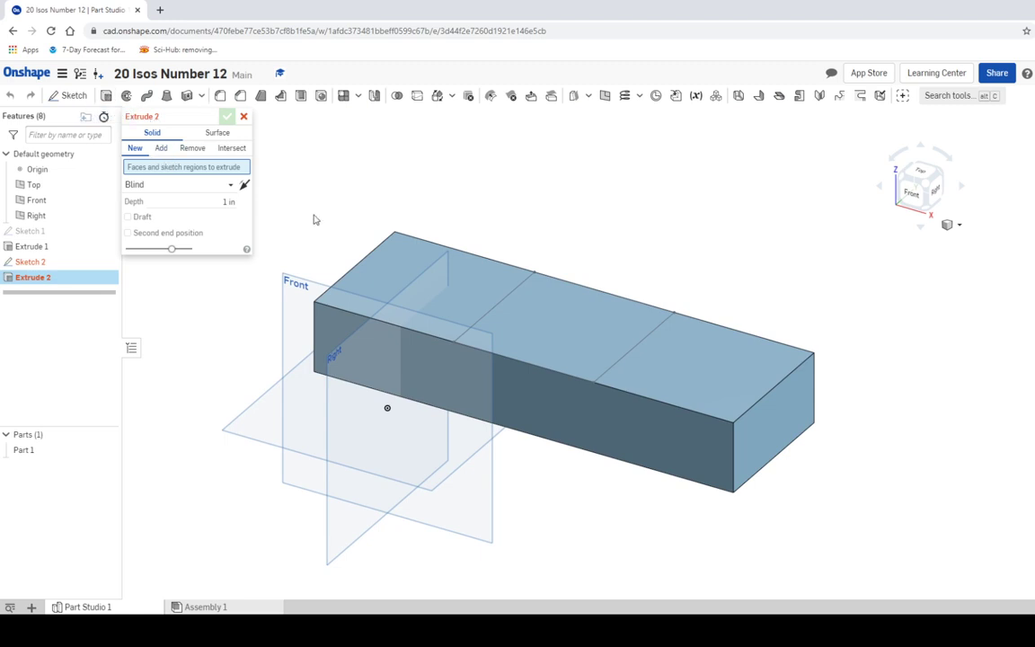
click(527, 310)
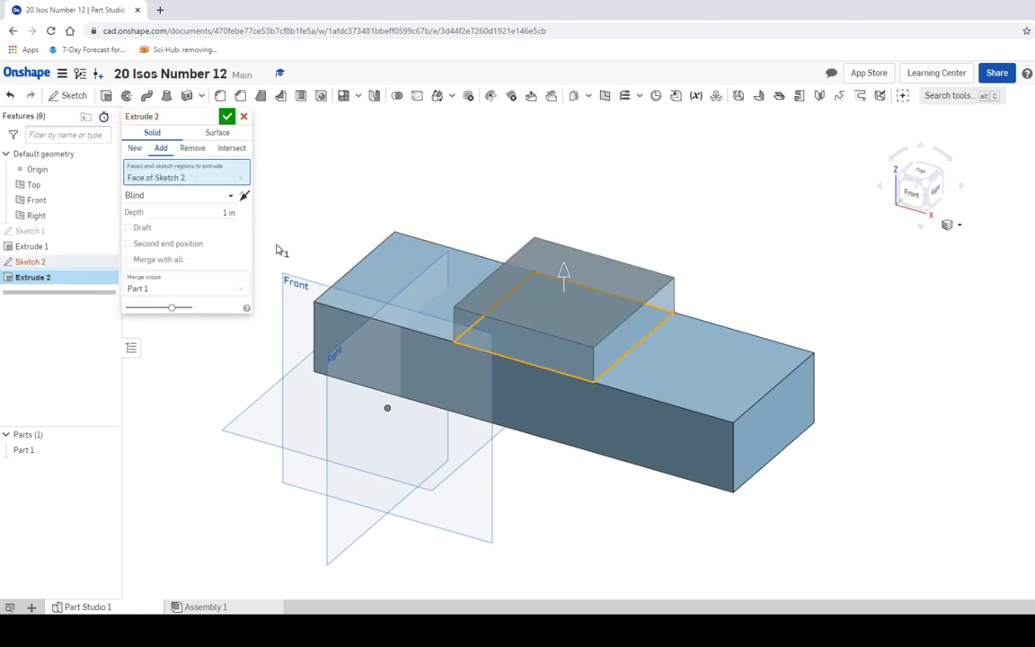
click(196, 216)
key(alt+Tab)
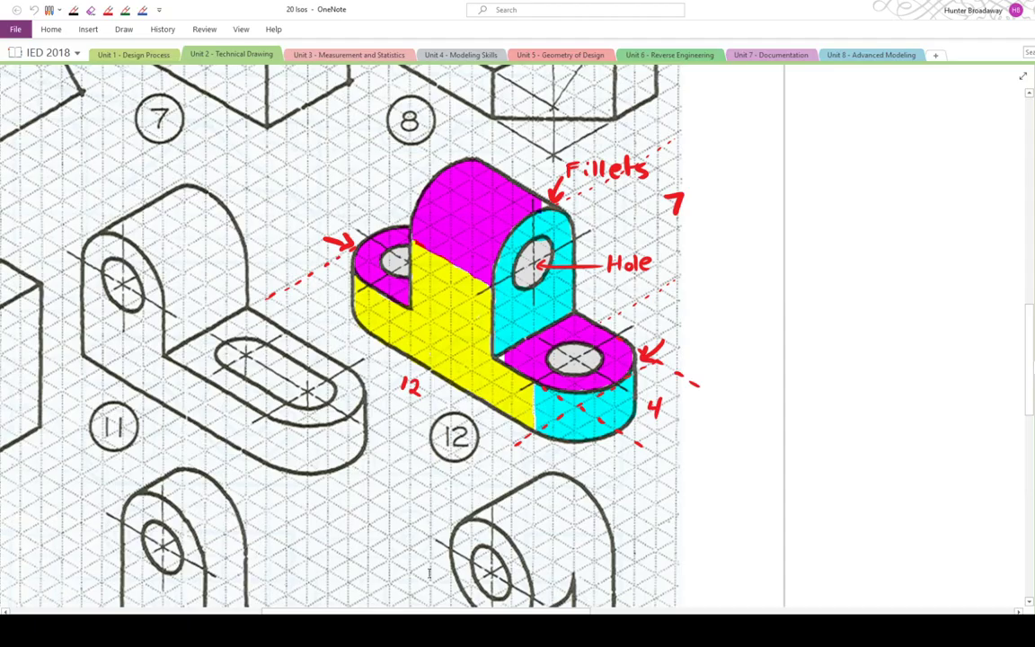
click(308, 575)
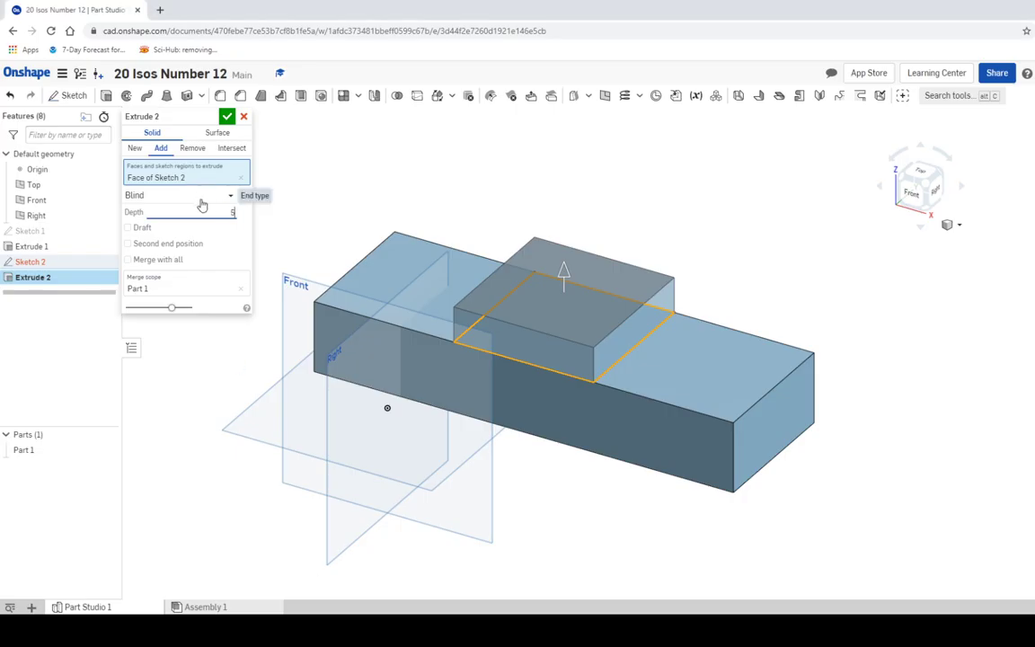
text(5)
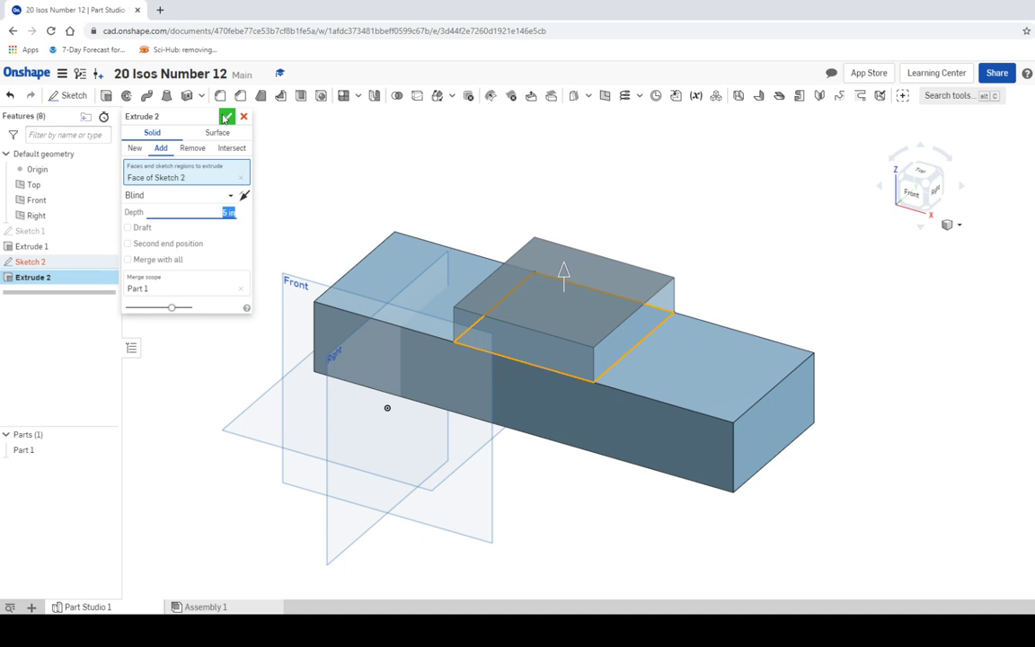
key(Return)
click(227, 117)
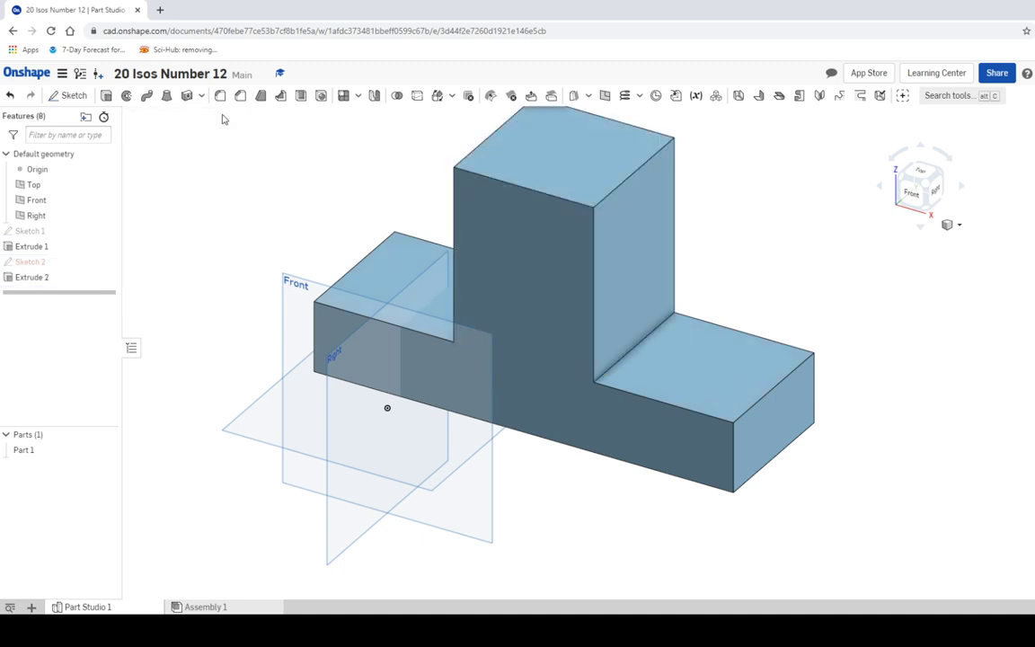
Start a fillet with a 2 in radius on the two opposite top edges of the upright block to round its top
middle_drag(293, 207, 239, 263)
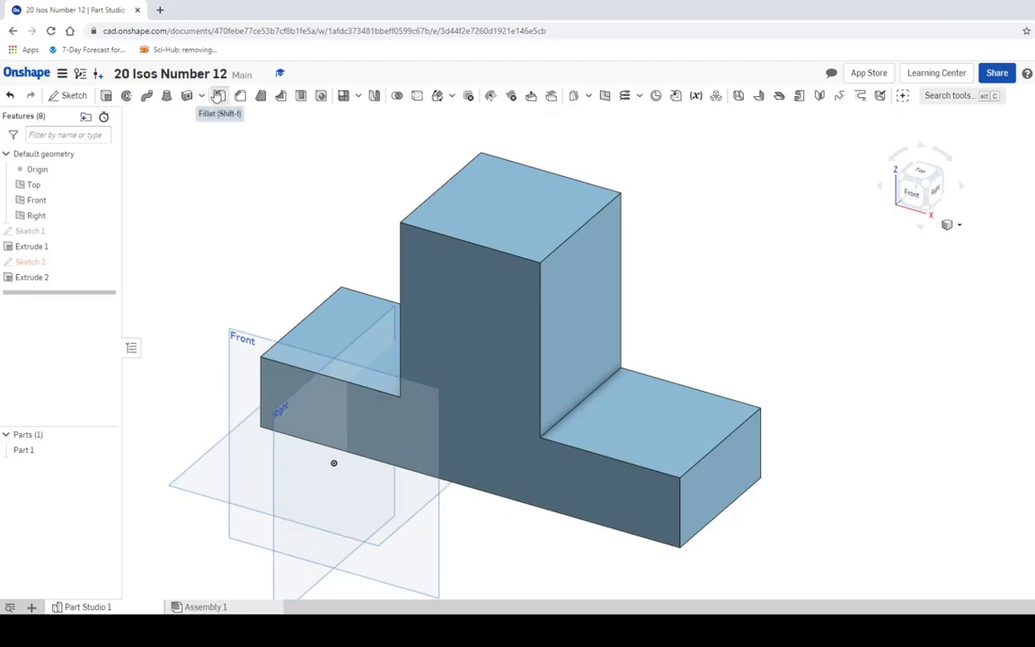
click(218, 96)
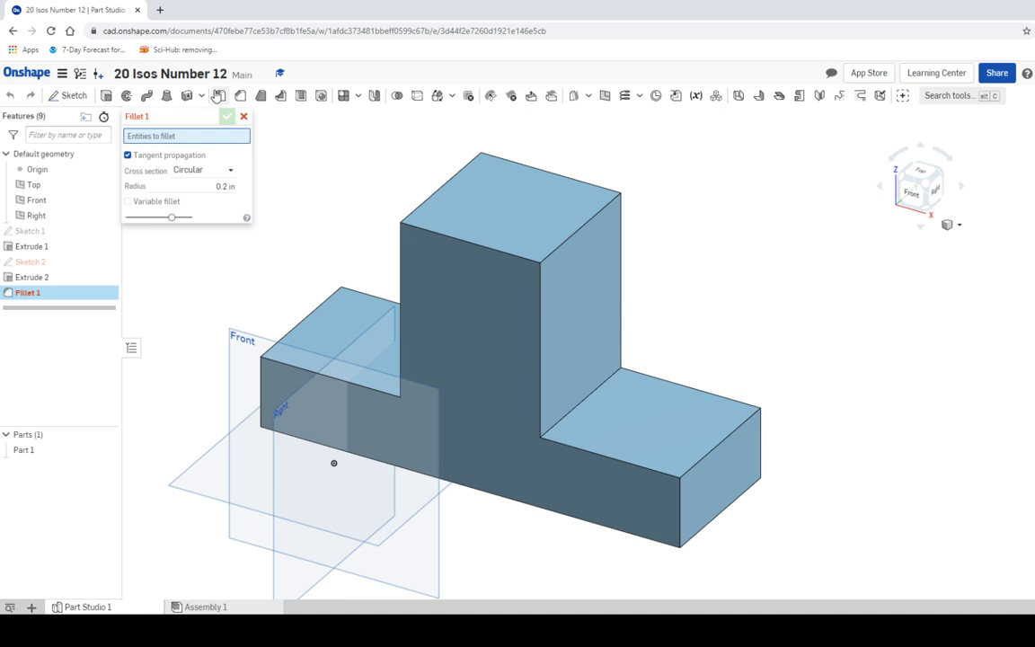
click(209, 187)
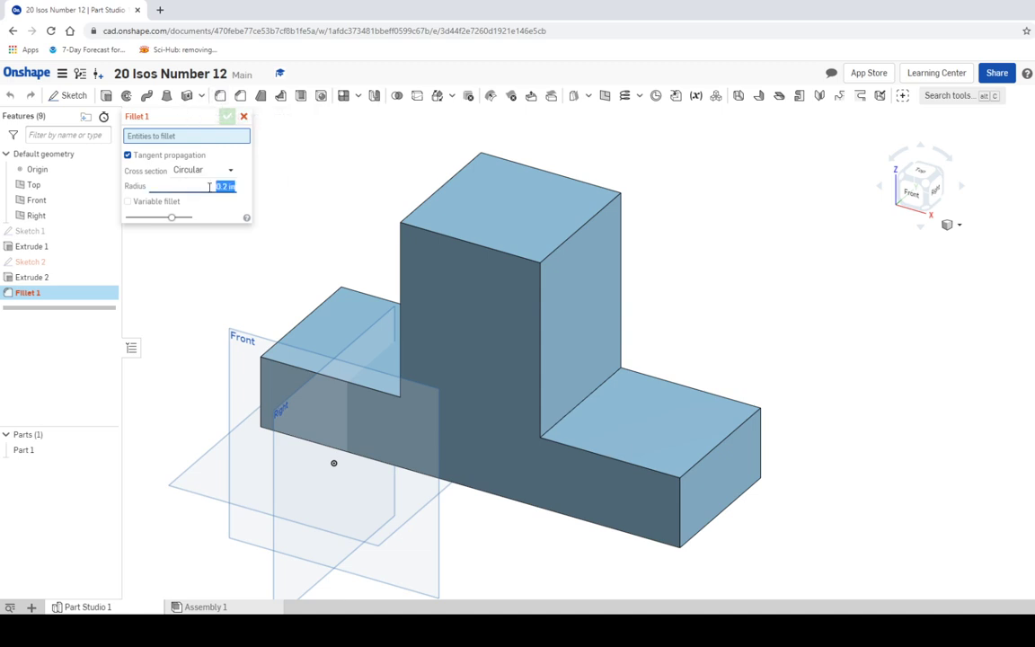
text(2)
click(579, 231)
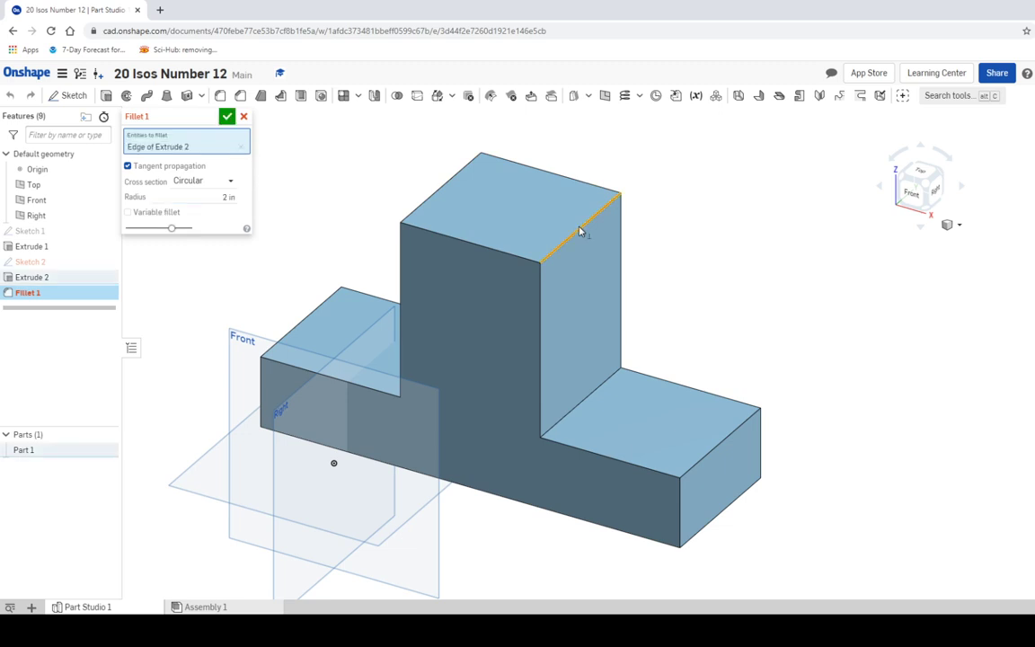
click(440, 195)
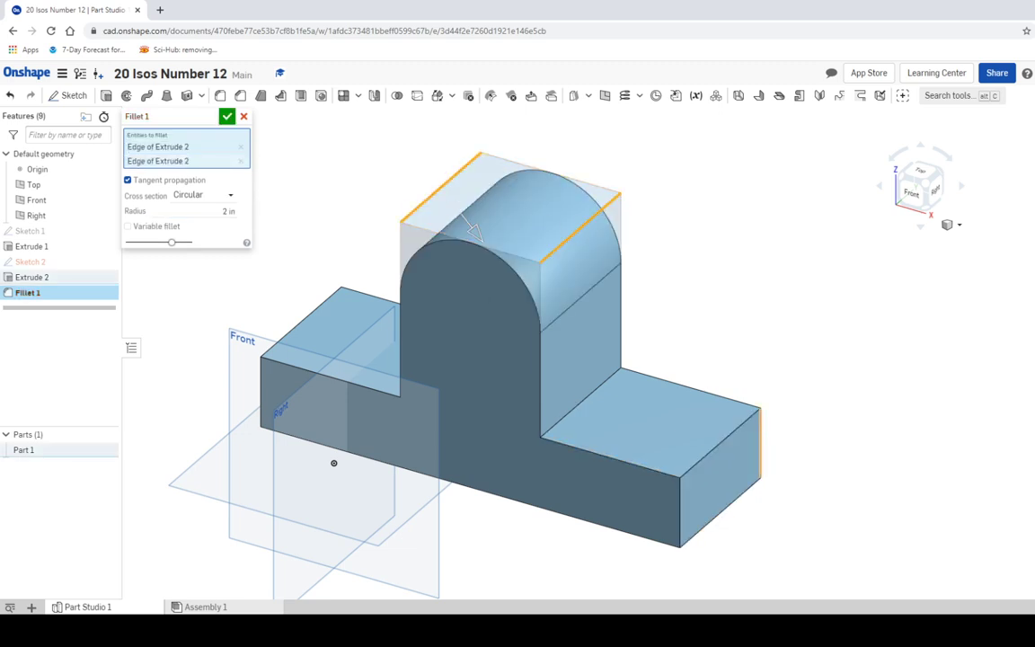
Add the four vertical corner edges of the base to the 2 in fillet, rounding both ends, and accept it
click(760, 439)
click(681, 508)
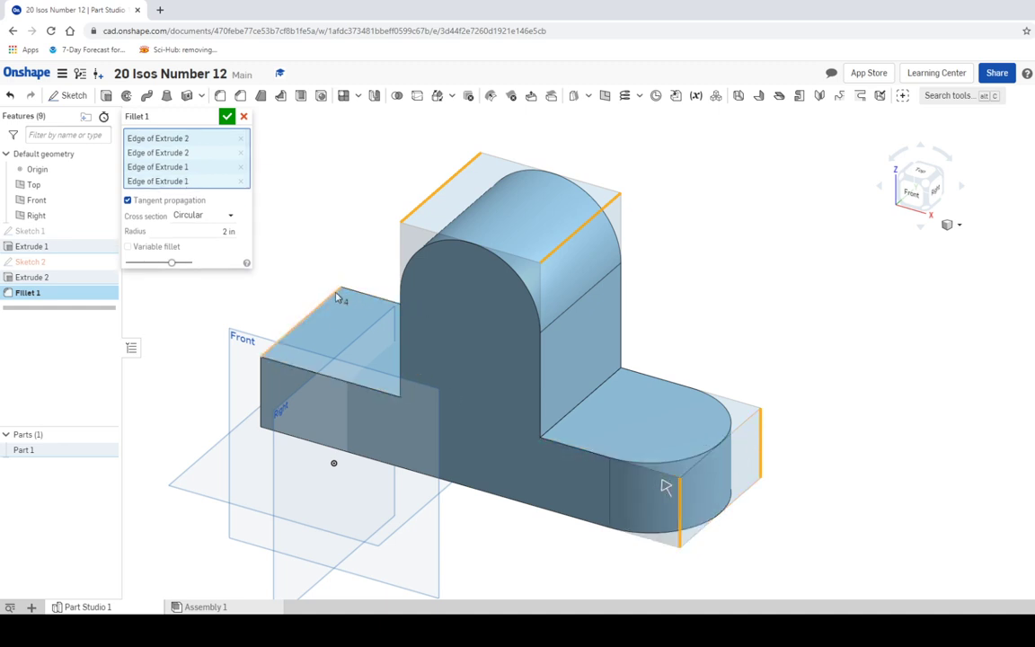
click(901, 182)
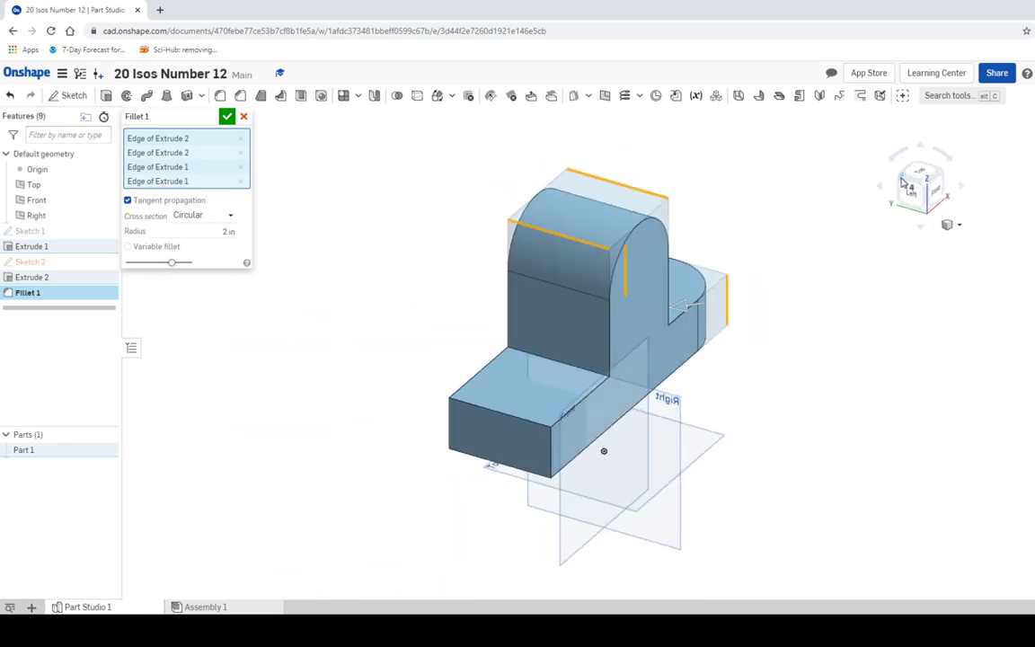
click(449, 417)
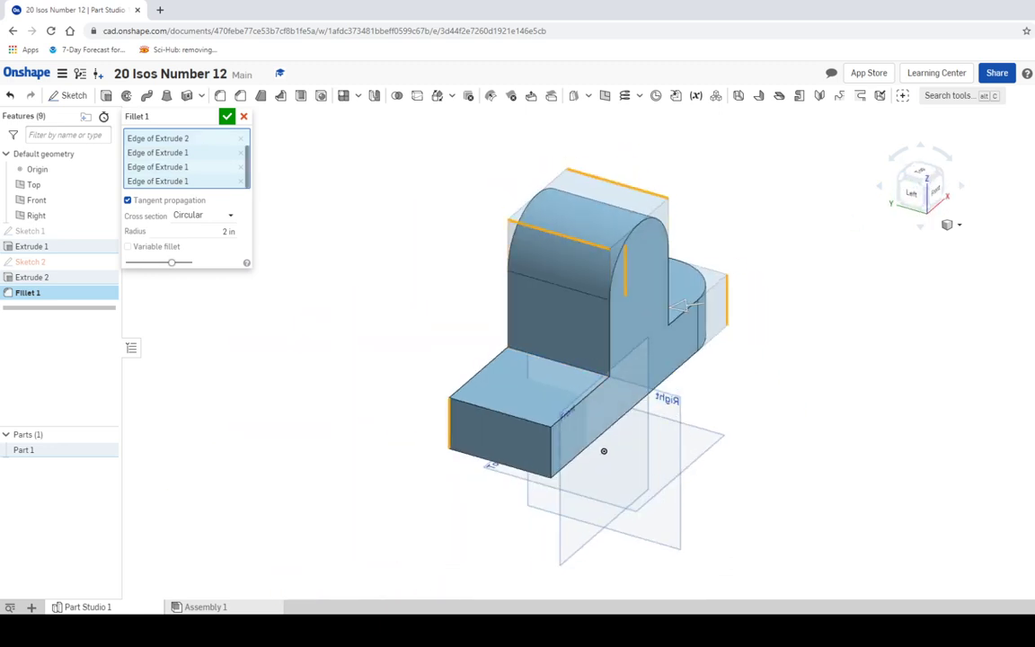
click(549, 434)
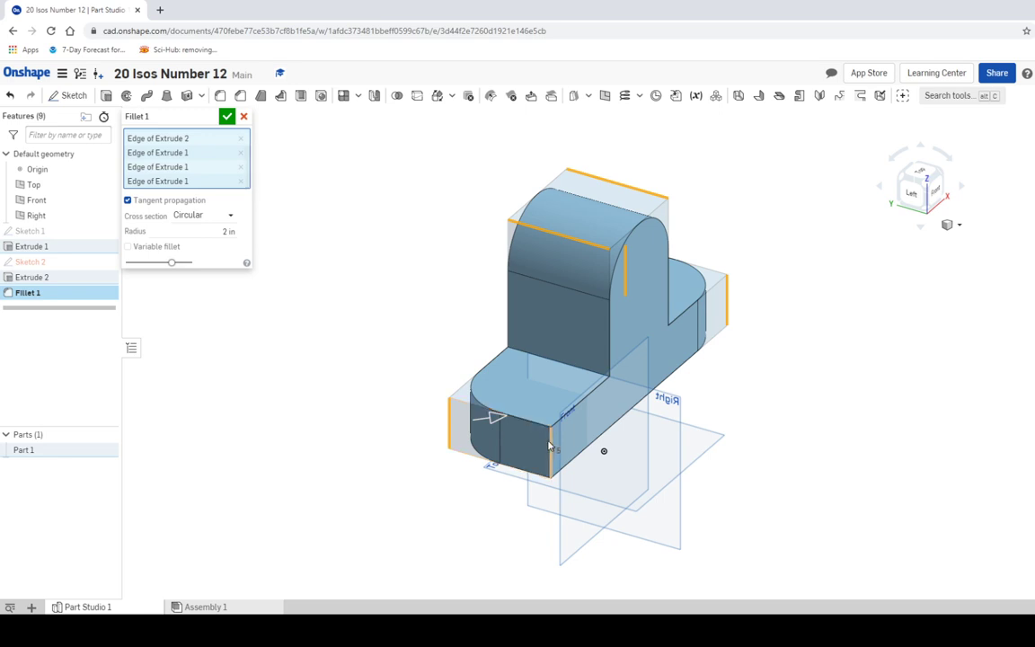
click(938, 175)
click(939, 175)
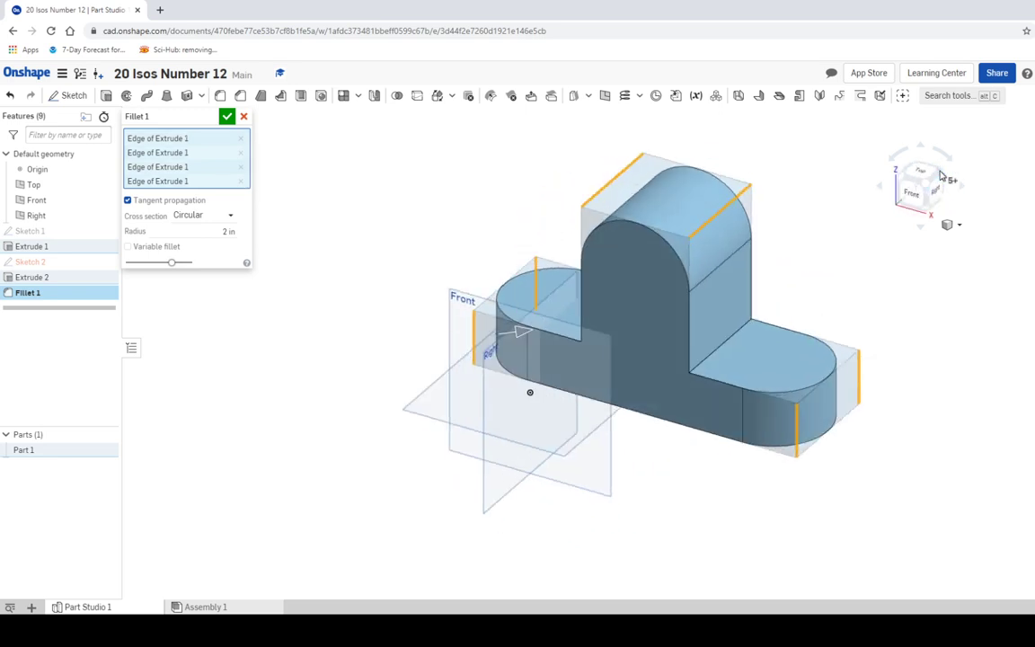
click(941, 177)
click(941, 175)
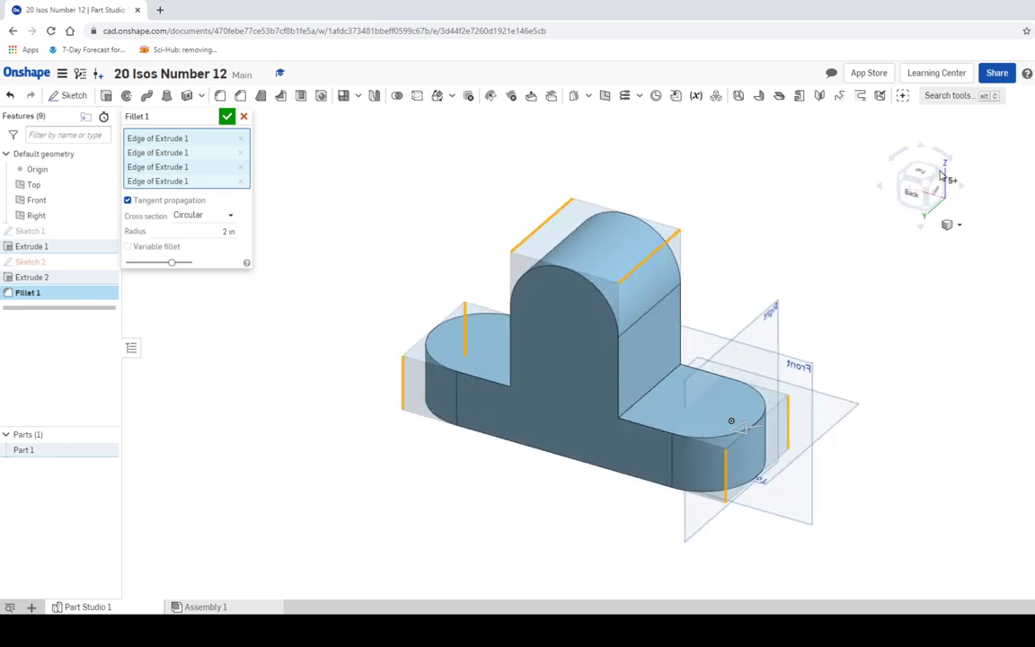
click(941, 175)
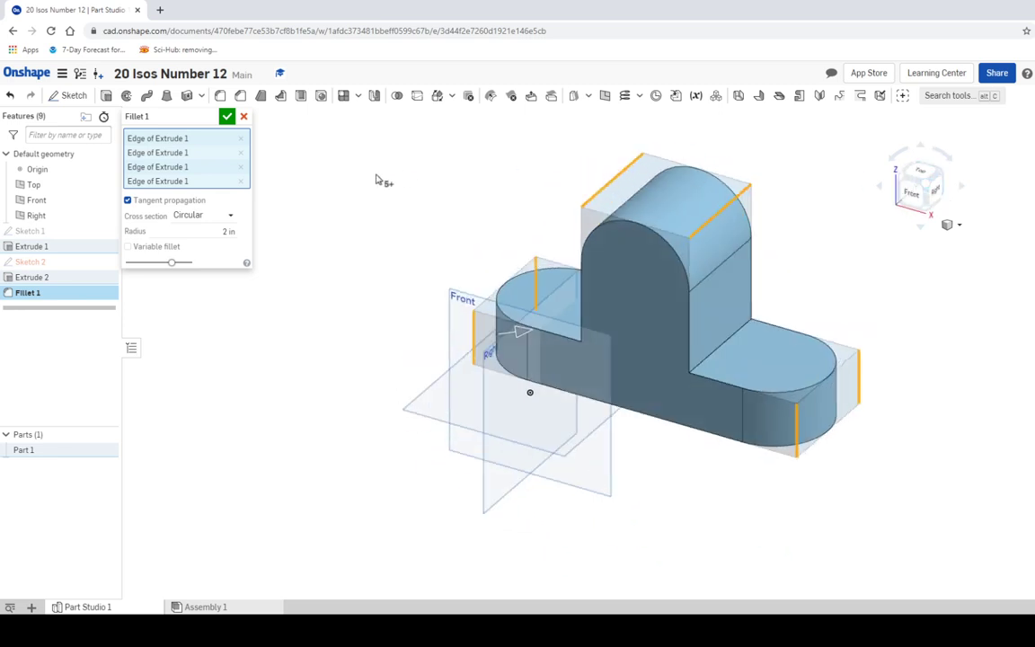
click(228, 118)
middle_drag(547, 228, 374, 240)
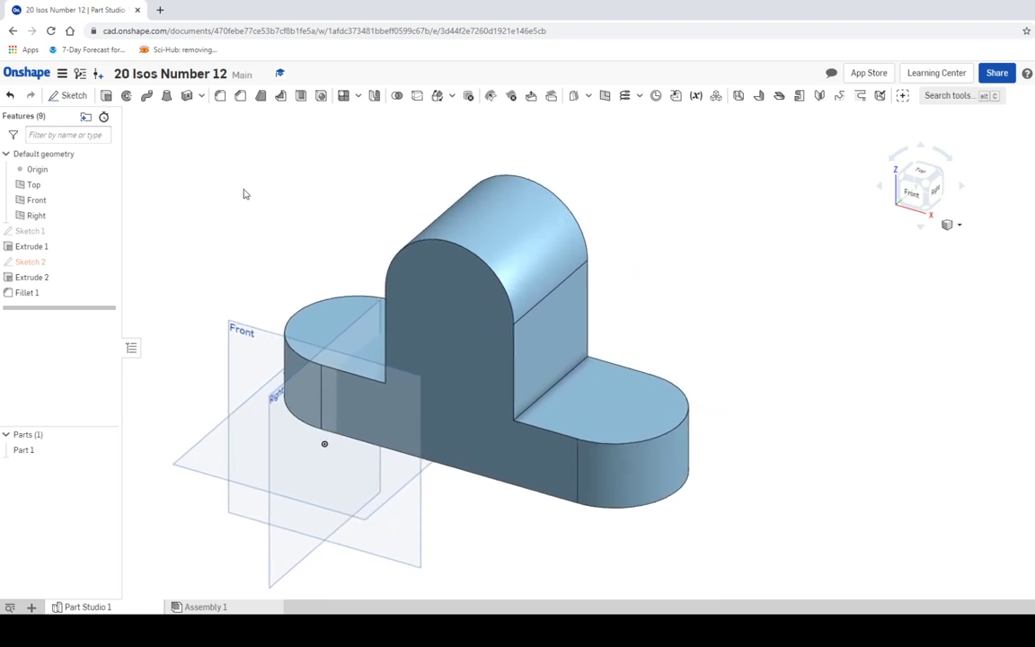
click(322, 96)
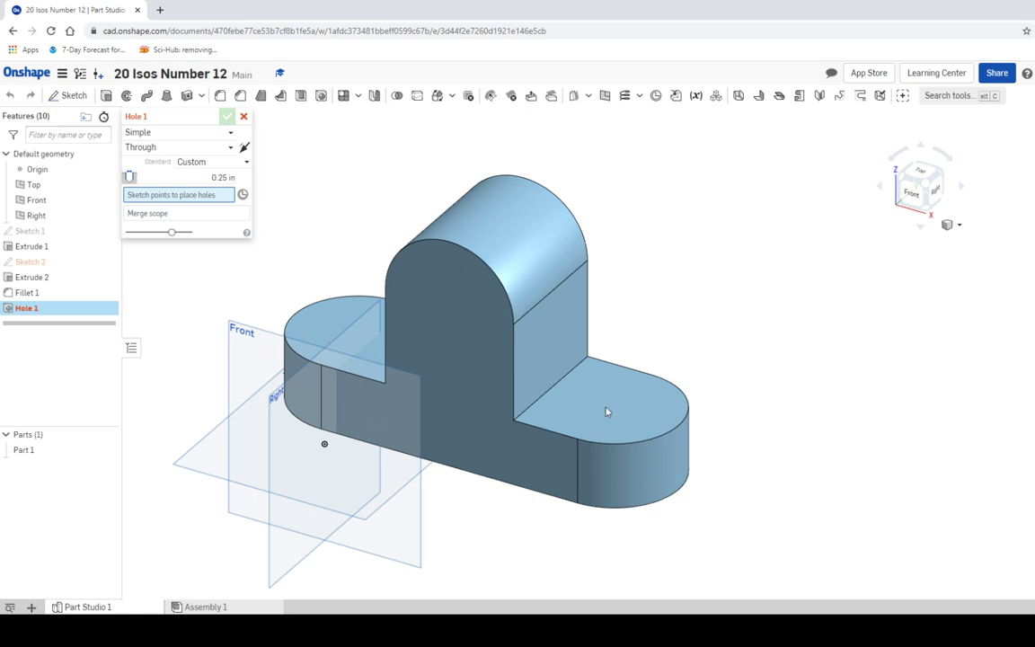
click(244, 117)
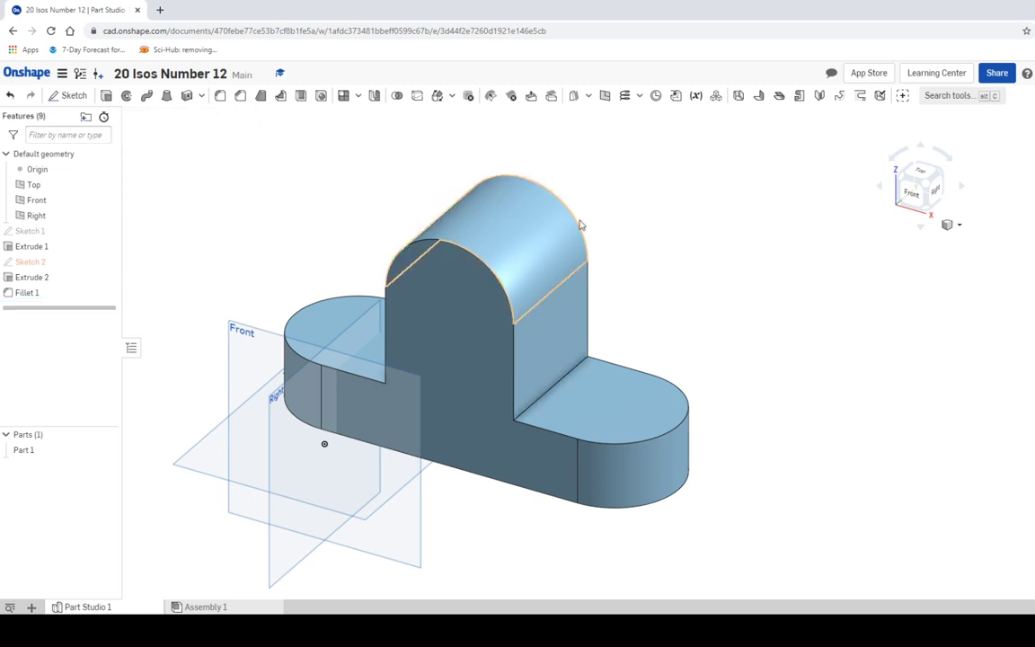
Sketch a 2 in diameter circle on the upright's front face, centred on its rounded top, and finish the sketch
click(68, 95)
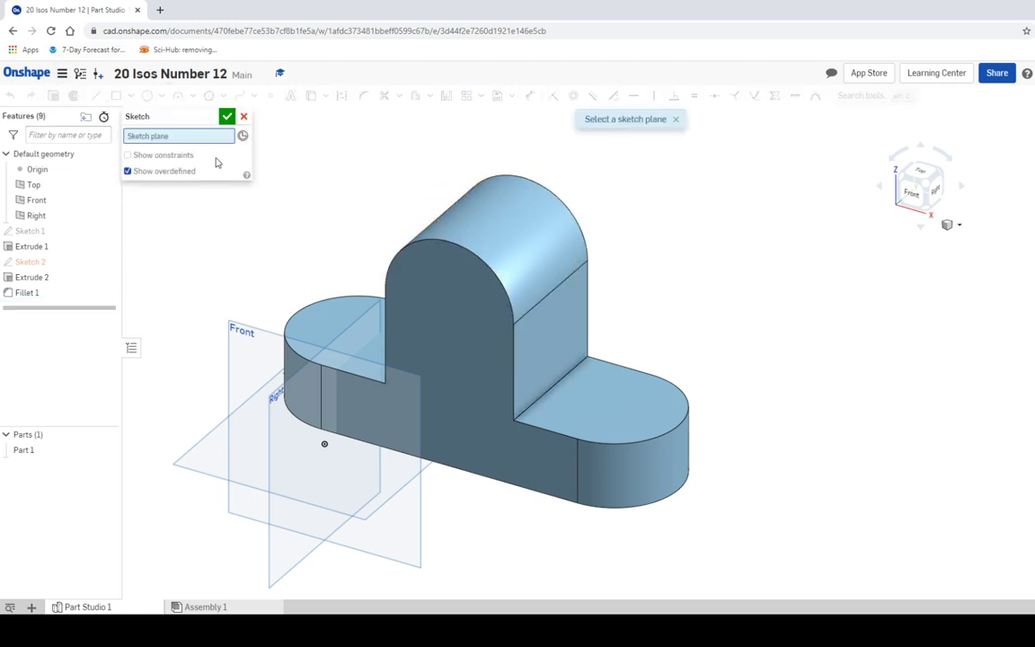
click(455, 306)
key(n)
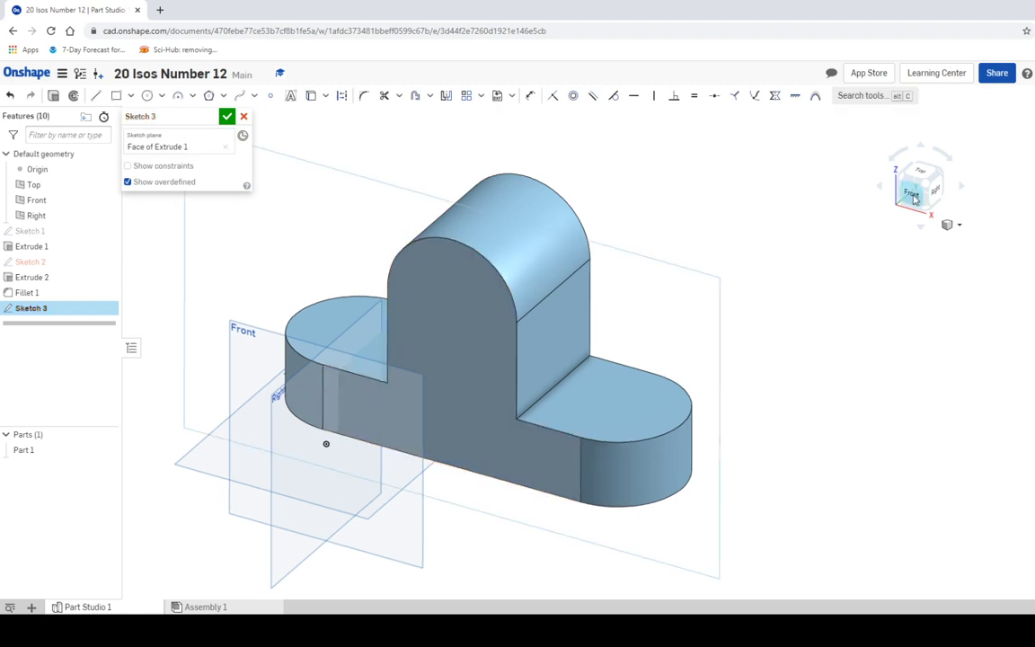
middle_drag(725, 170, 575, 298)
scroll(511, 288, up, 3)
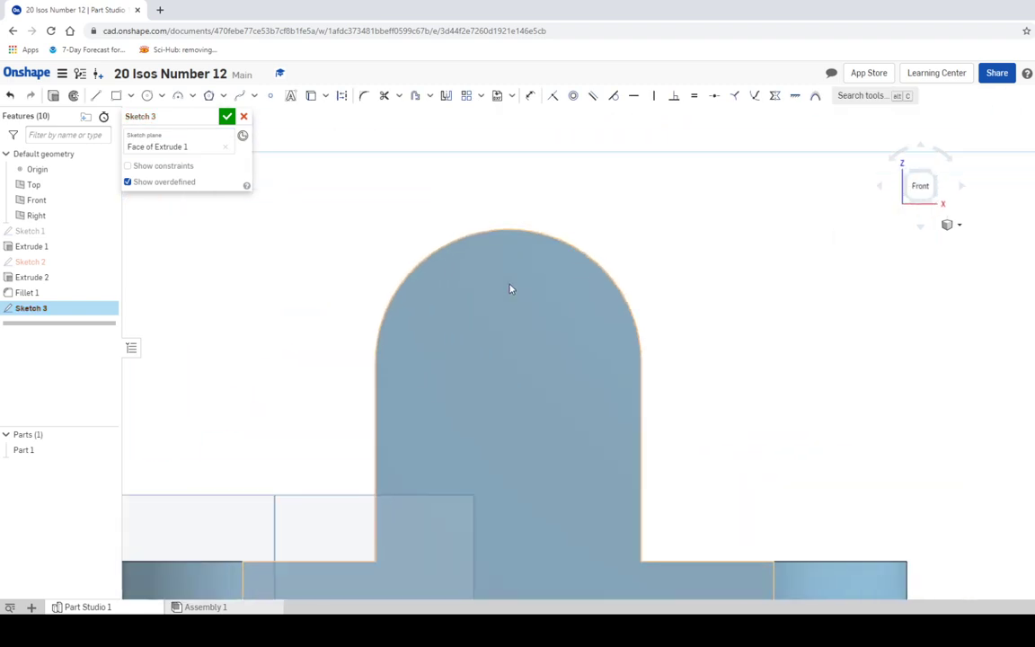
click(147, 95)
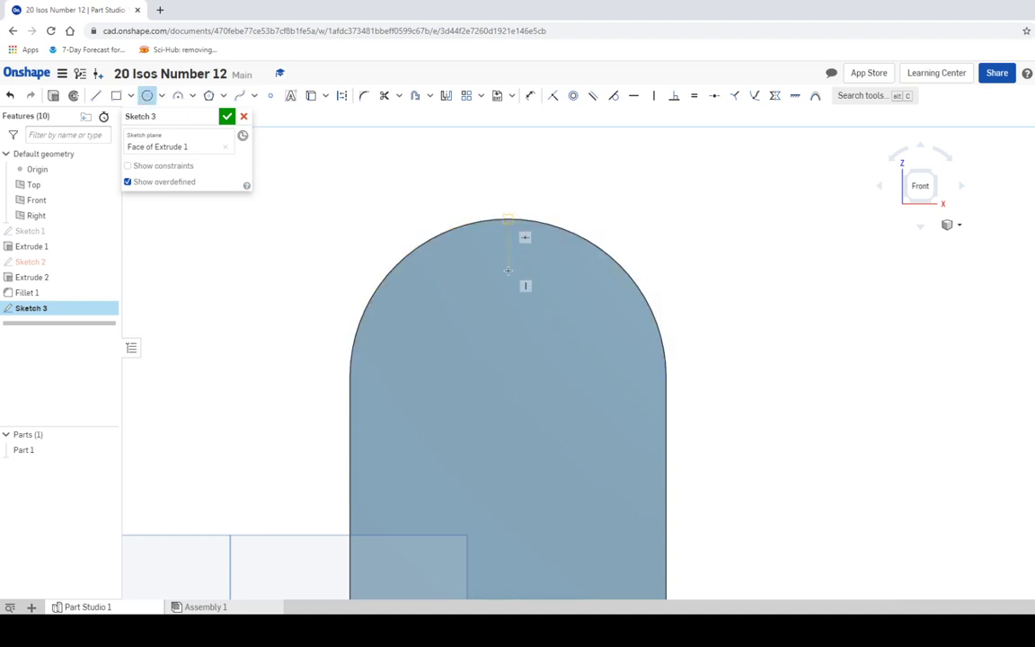
click(508, 378)
click(555, 322)
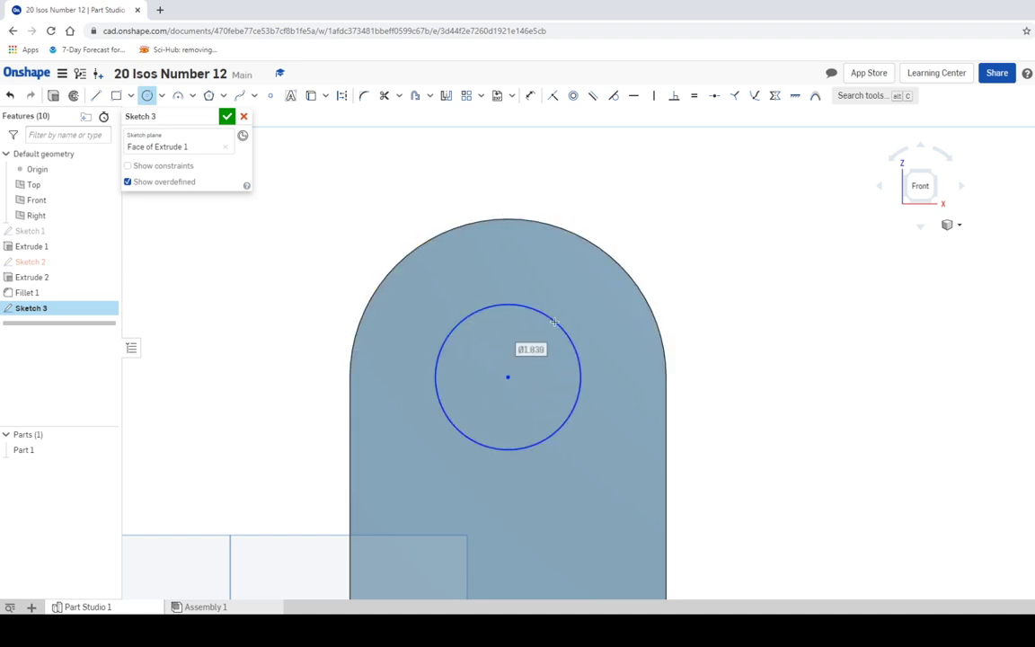
text(2)
key(Return)
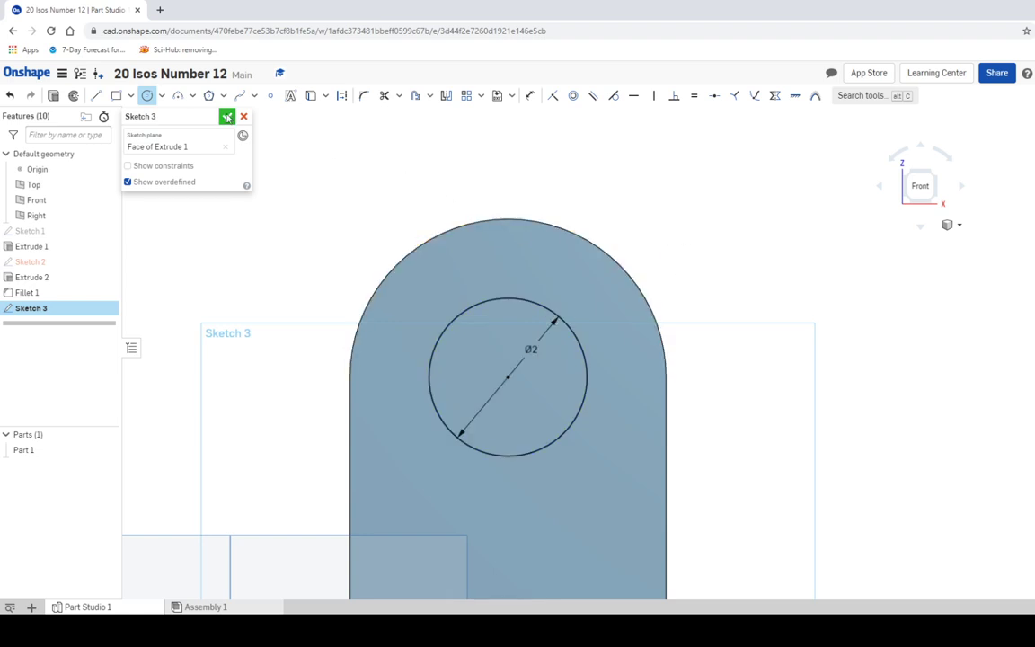
click(227, 116)
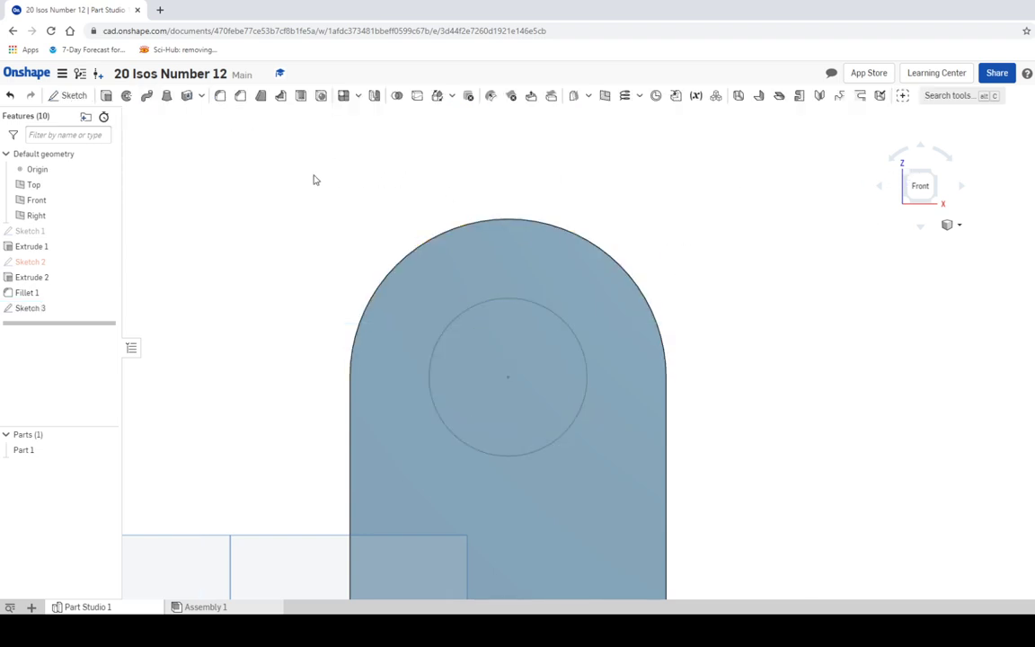
Cut the circle completely through the upright with a Remove extrude about 7.65 in deep, and check the hole from the front
click(935, 175)
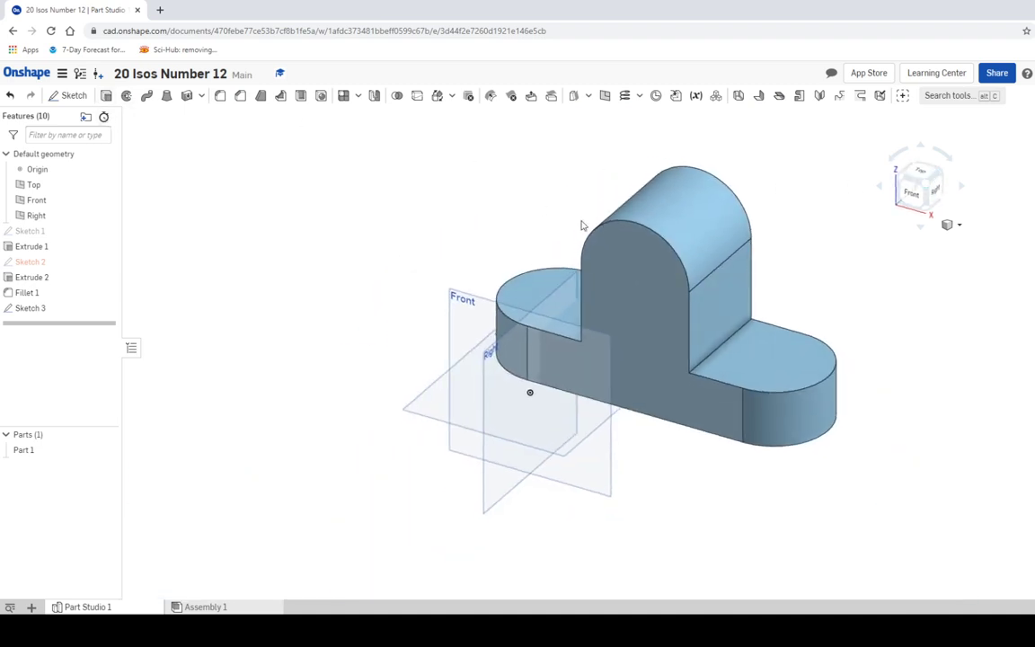
key(shift+e)
click(645, 272)
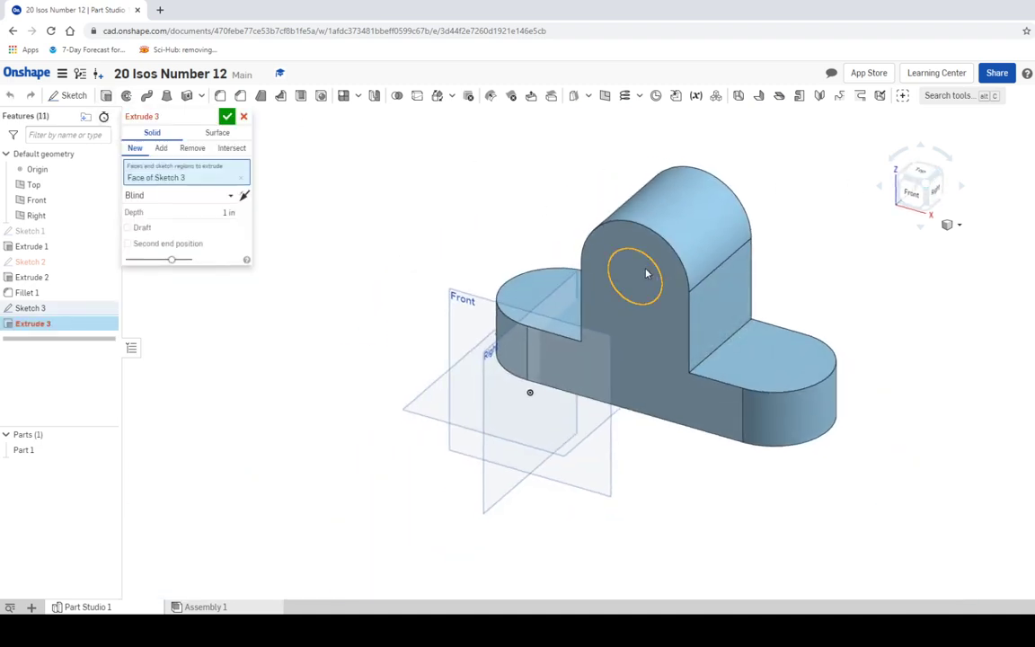
click(192, 150)
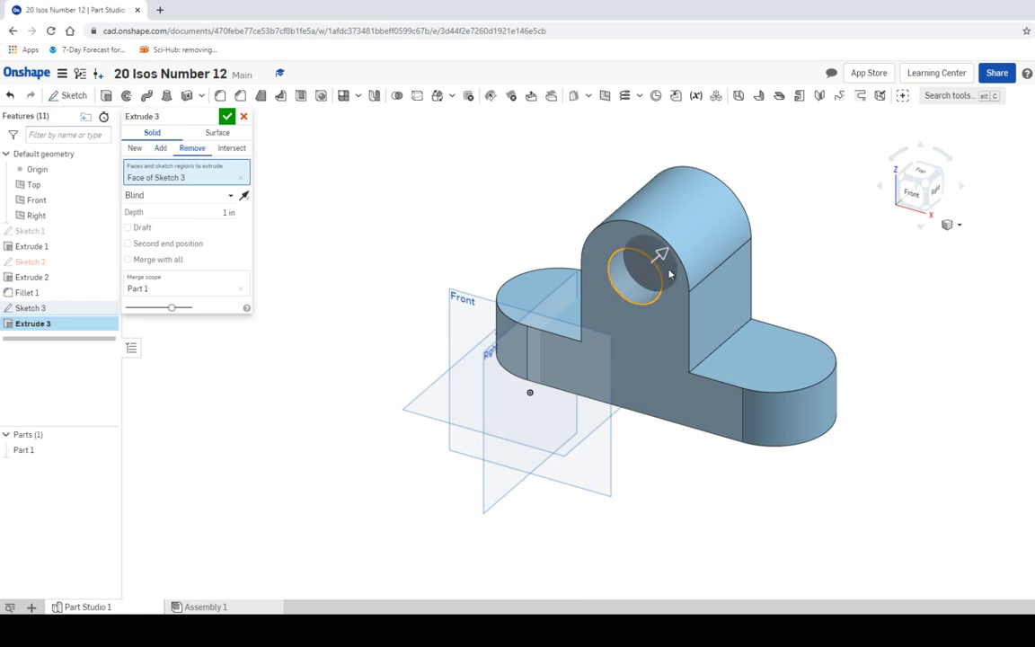
drag(665, 254, 732, 191)
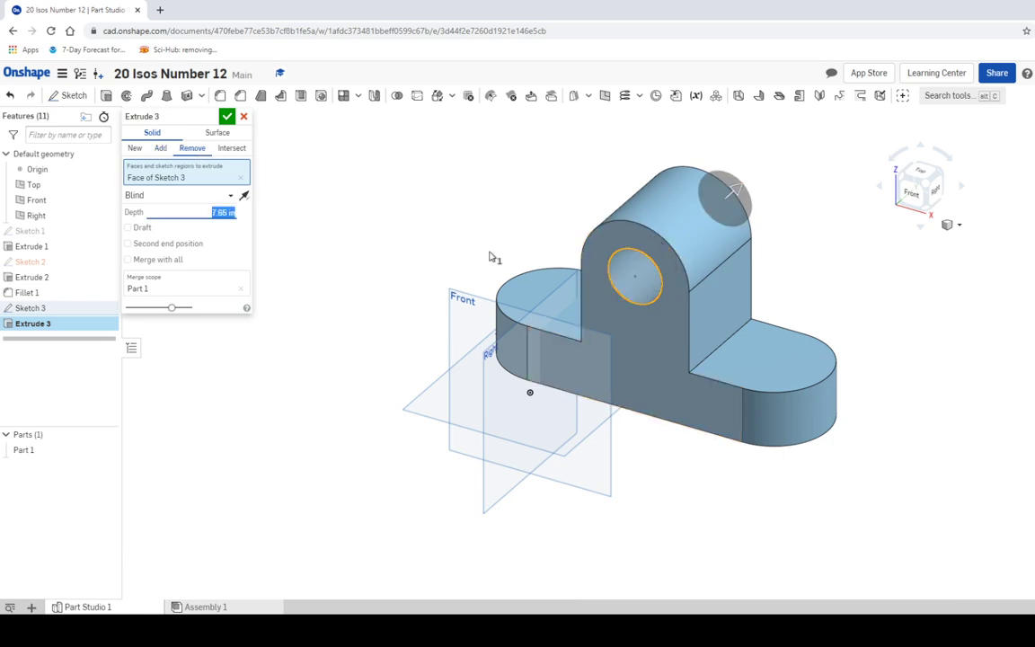
click(227, 116)
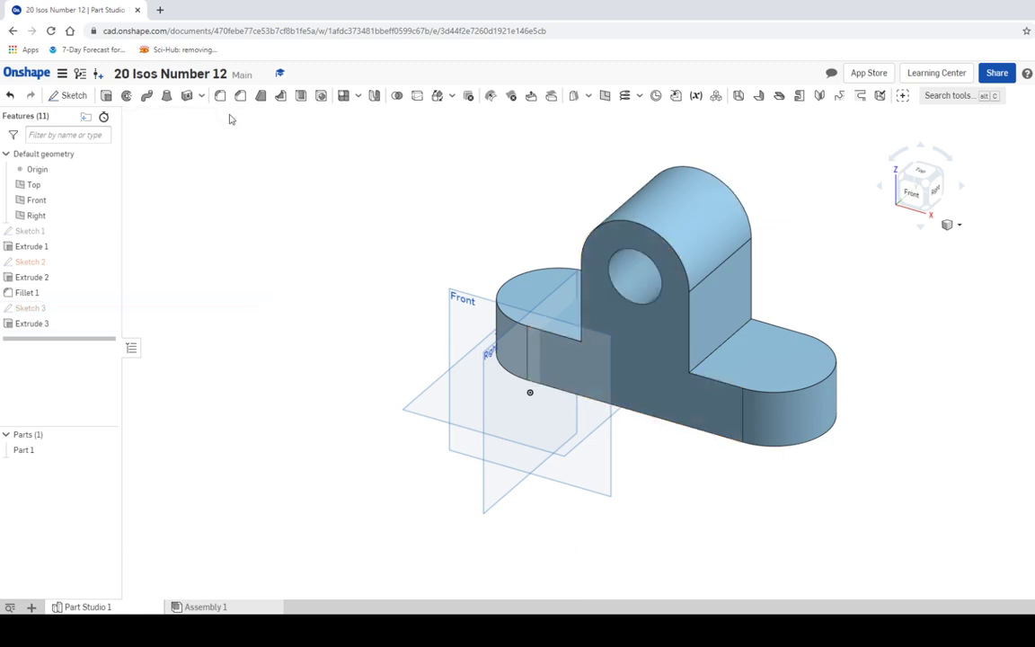
click(913, 197)
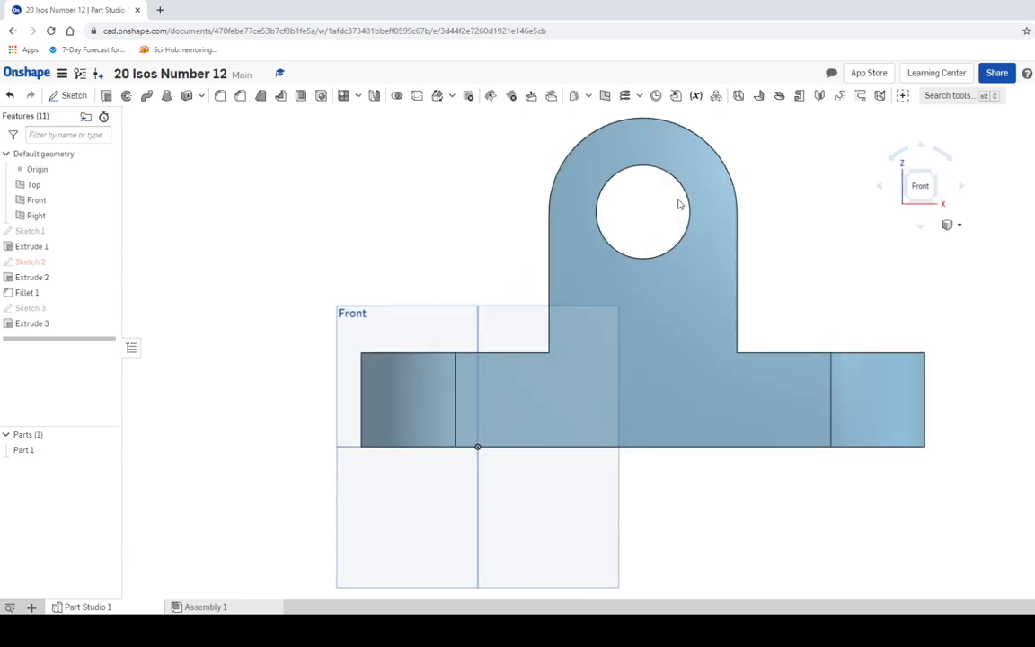
click(935, 178)
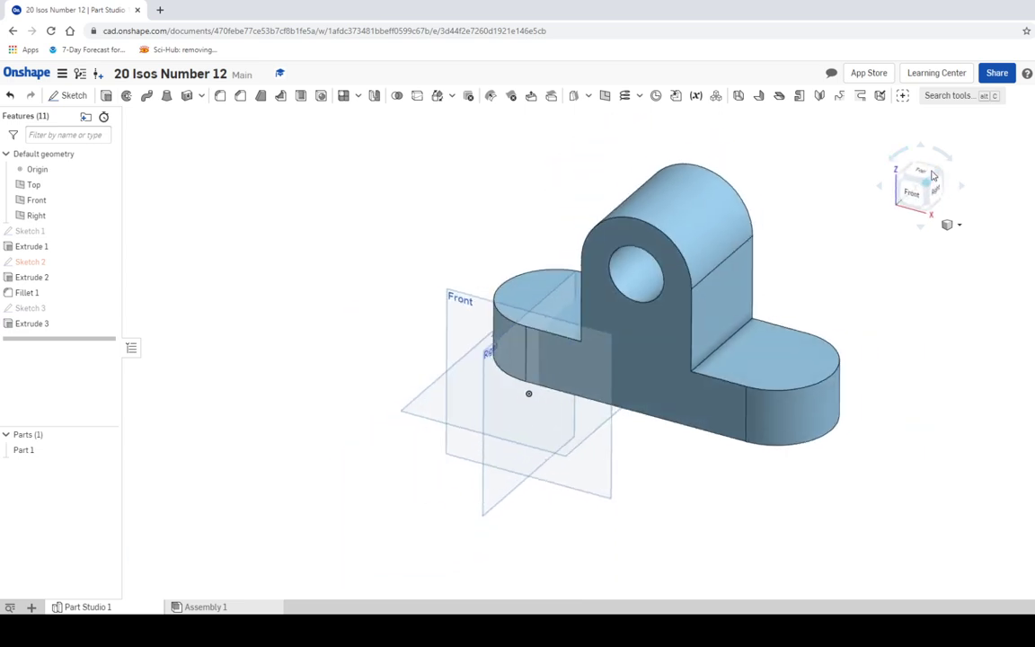
Start a sketch on the base's top face and draw a 2 in diameter circle centred on its right rounded end
click(66, 95)
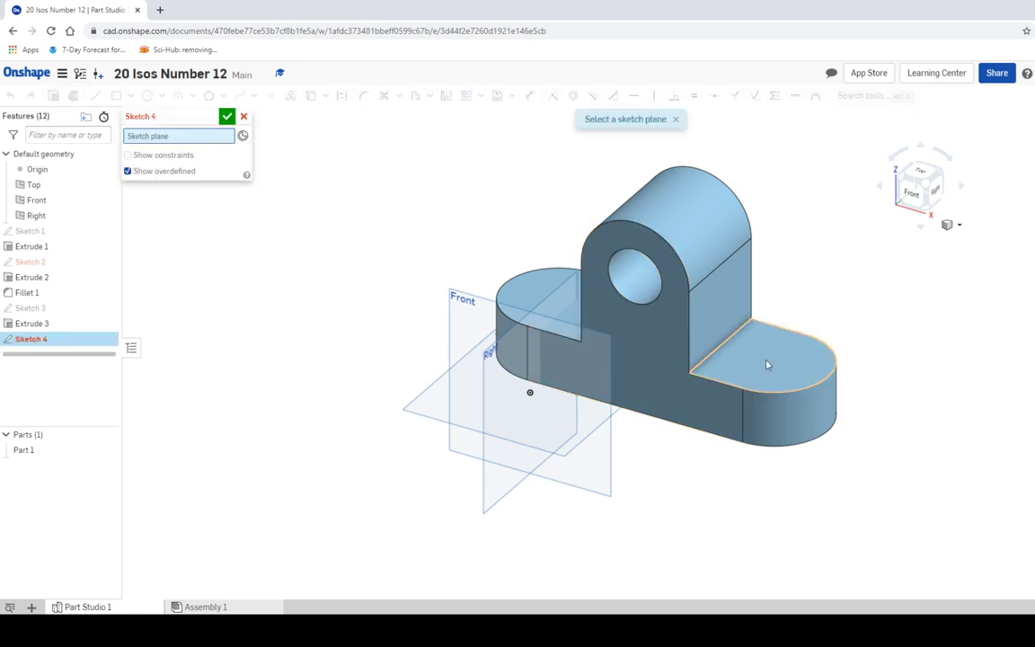
click(767, 365)
click(920, 171)
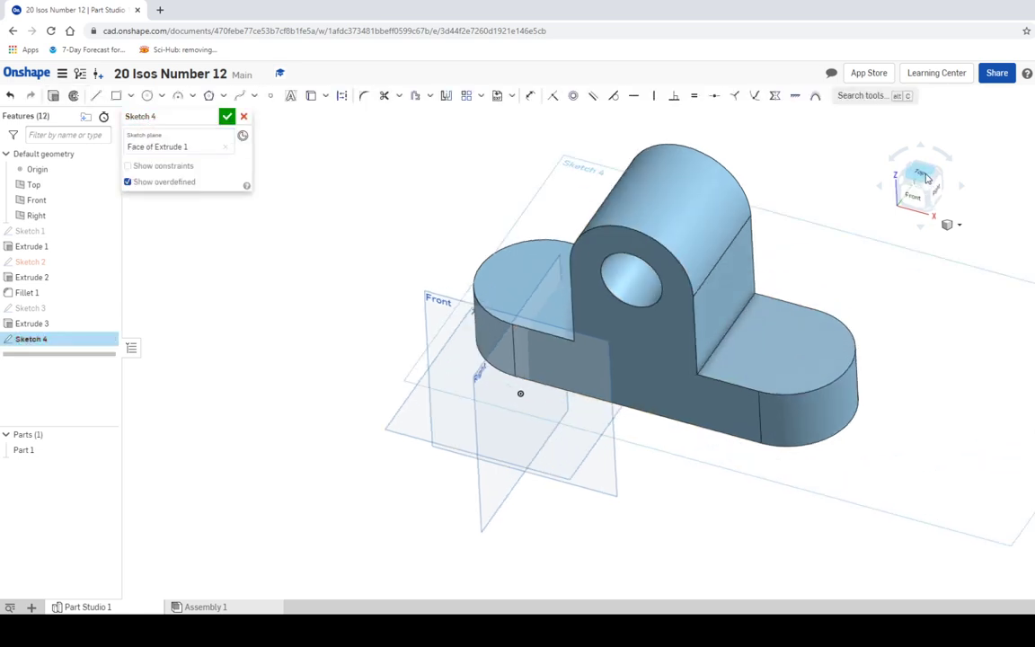
scroll(747, 239, down, 2)
middle_drag(721, 235, 641, 345)
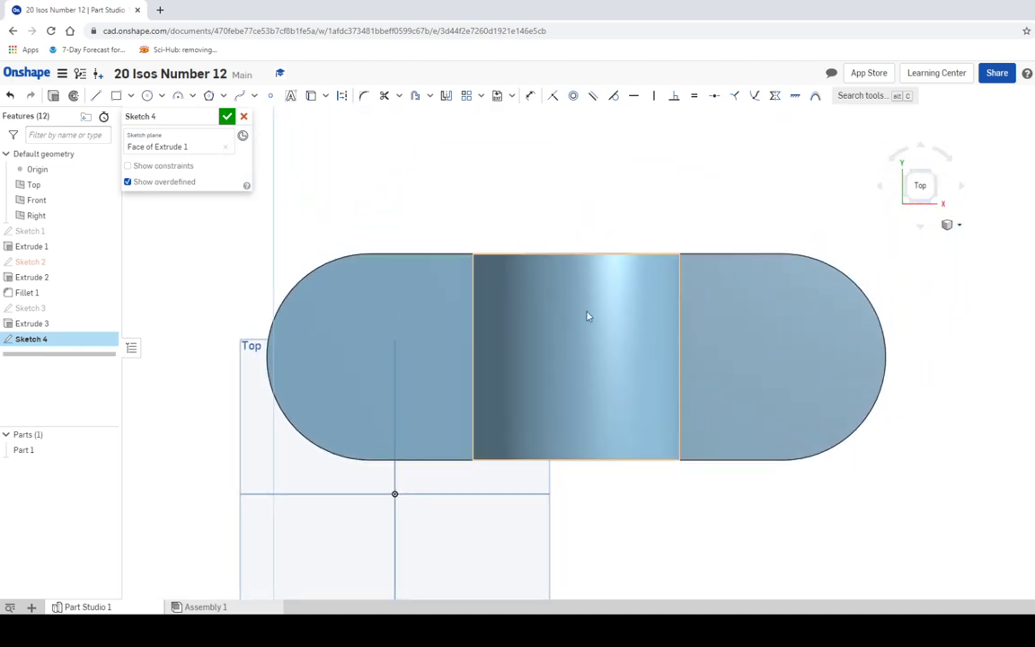
click(147, 95)
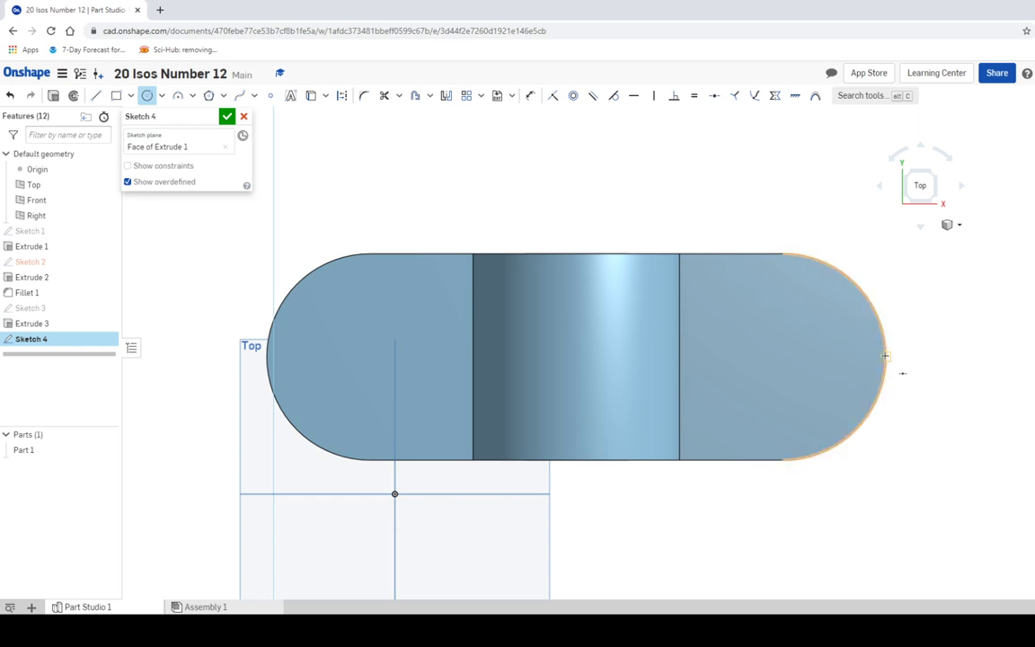
click(782, 356)
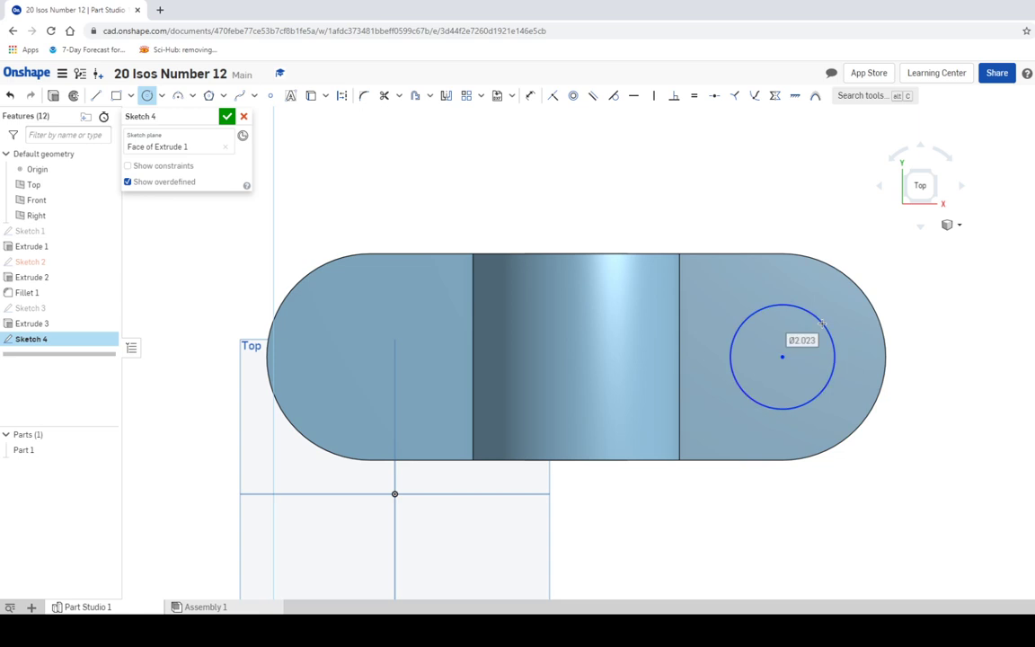
text(2)
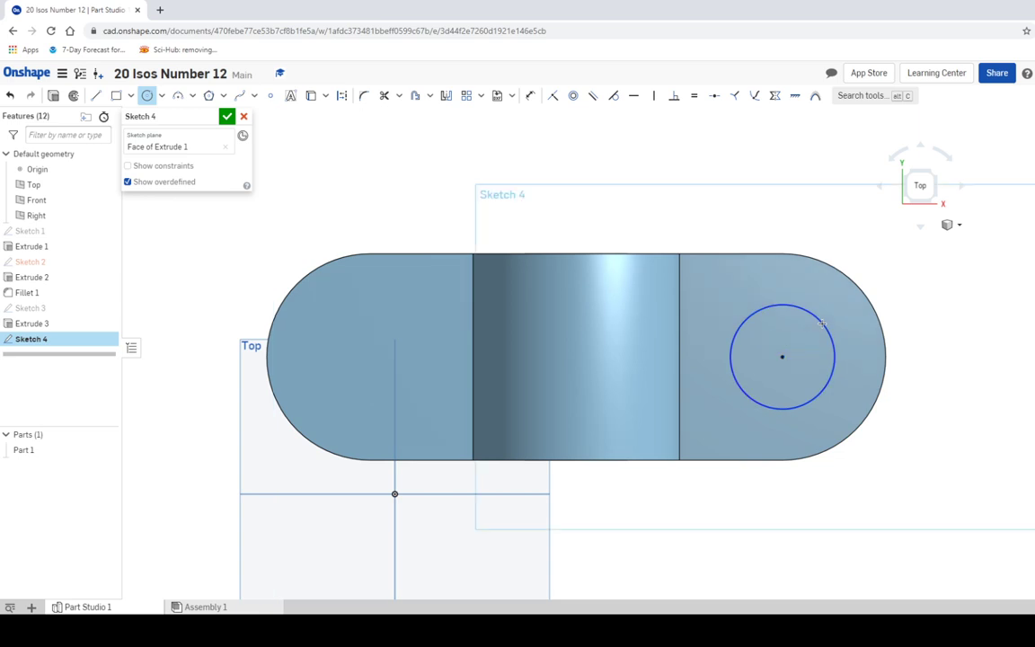
key(Return)
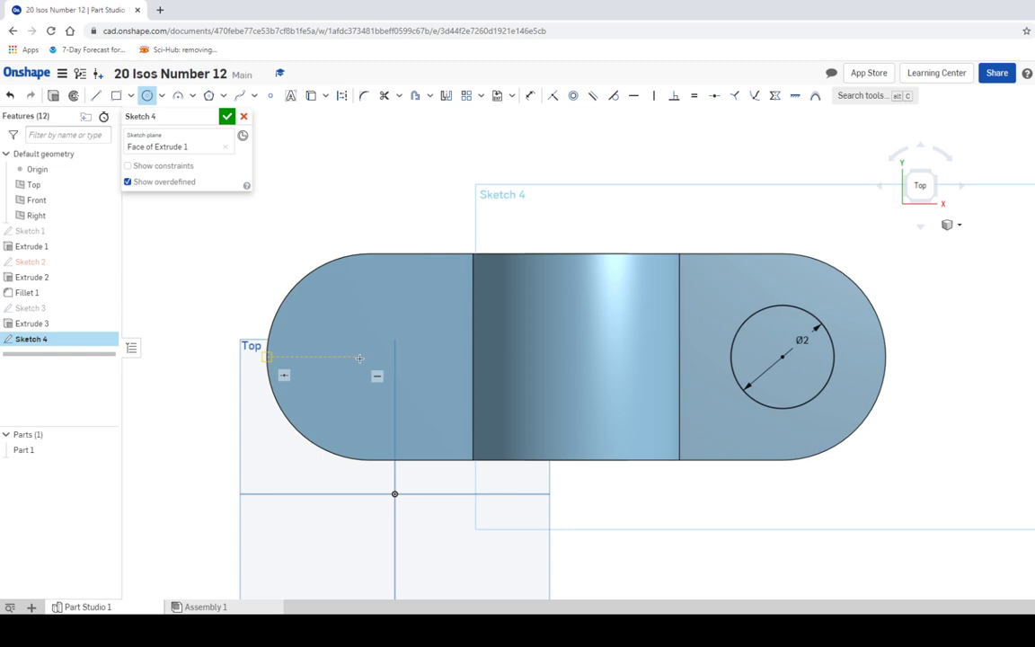
Draw a second 2 in diameter circle centred on the base's left rounded end and finish the sketch
click(369, 357)
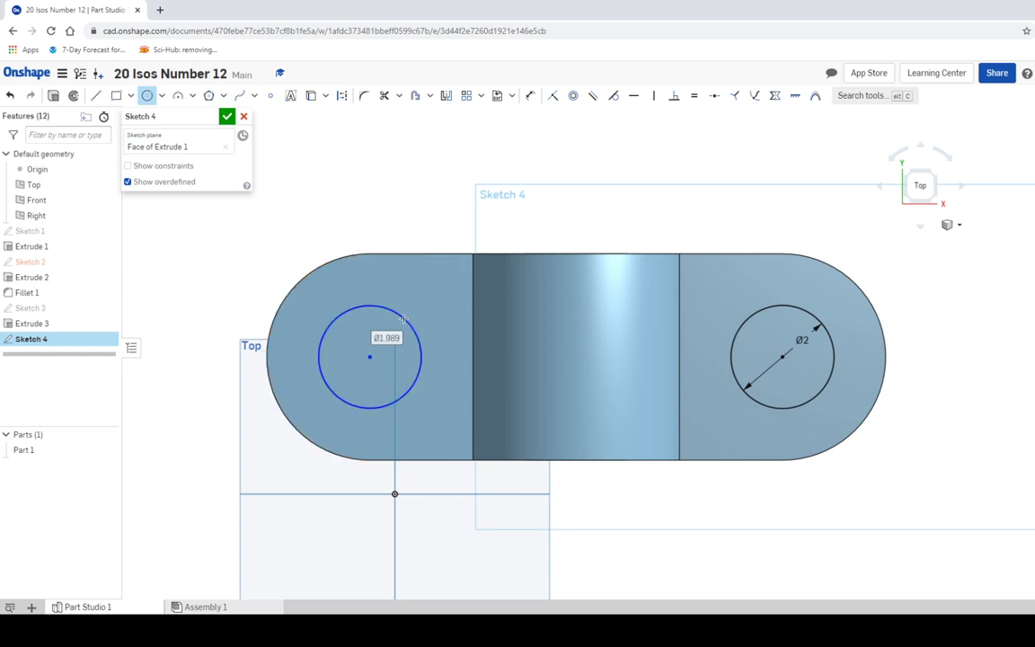
text(2)
key(Return)
click(227, 116)
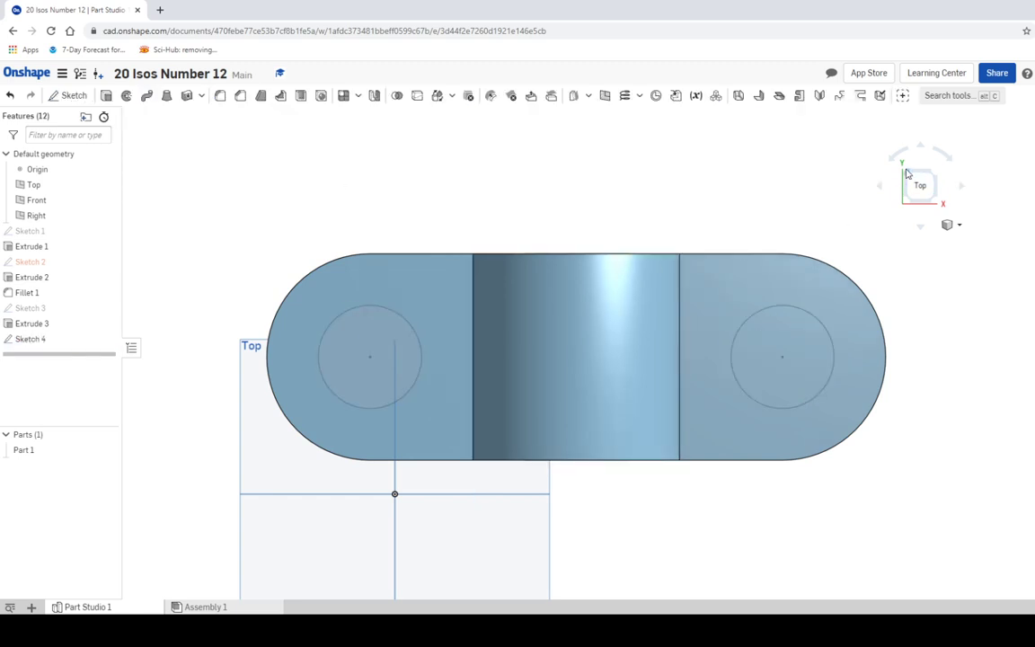
click(937, 177)
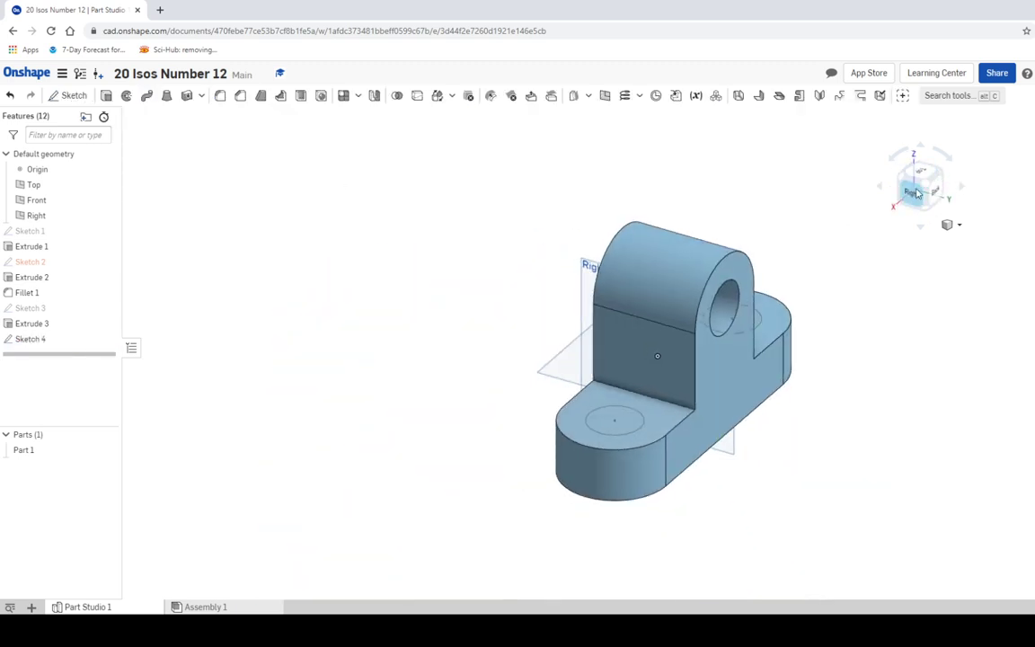
click(943, 178)
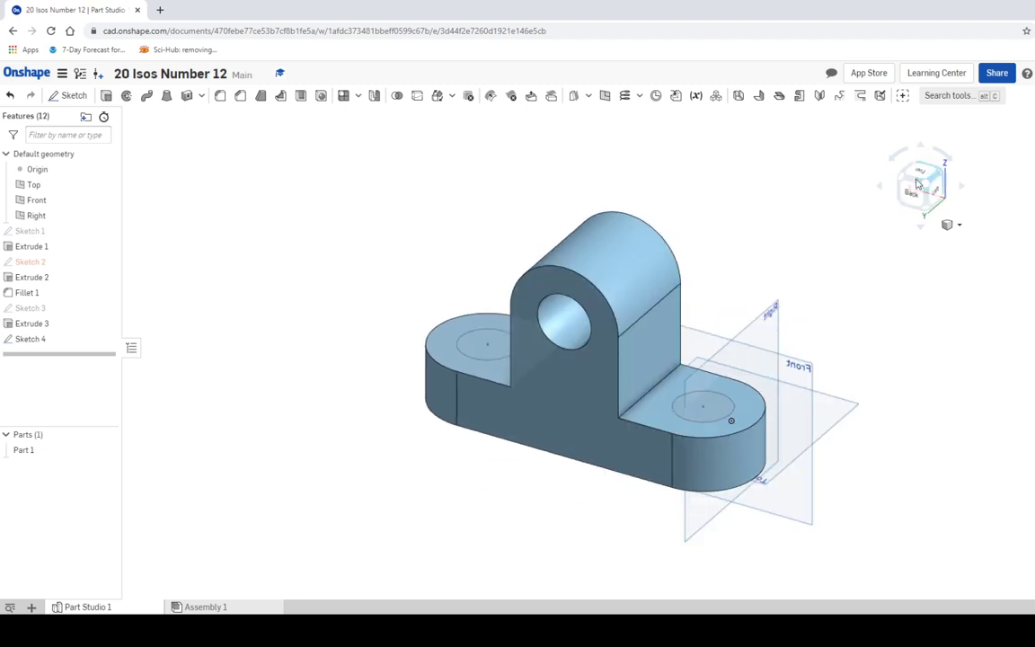
Cut both base circles completely through the rounded ends with a Remove extrude about 4.48 in deep
click(106, 95)
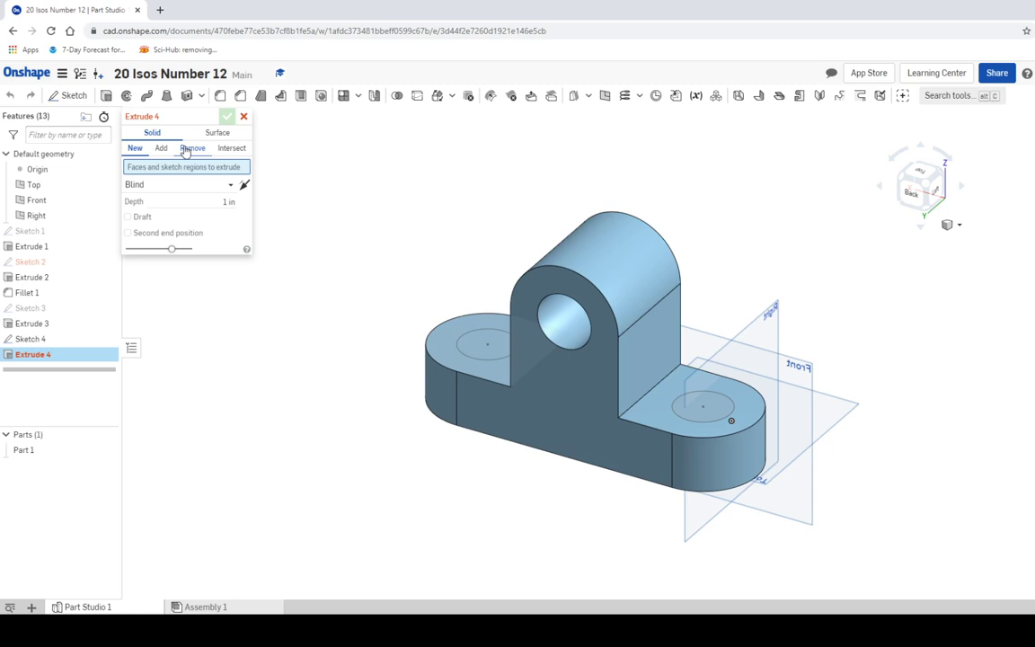
click(189, 148)
click(476, 351)
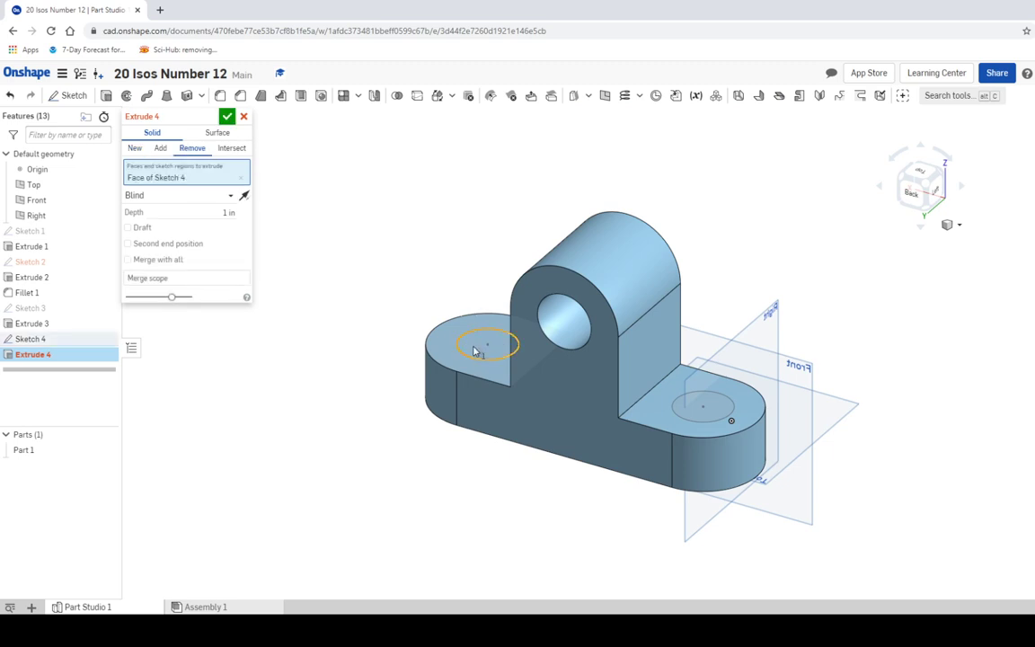
click(711, 416)
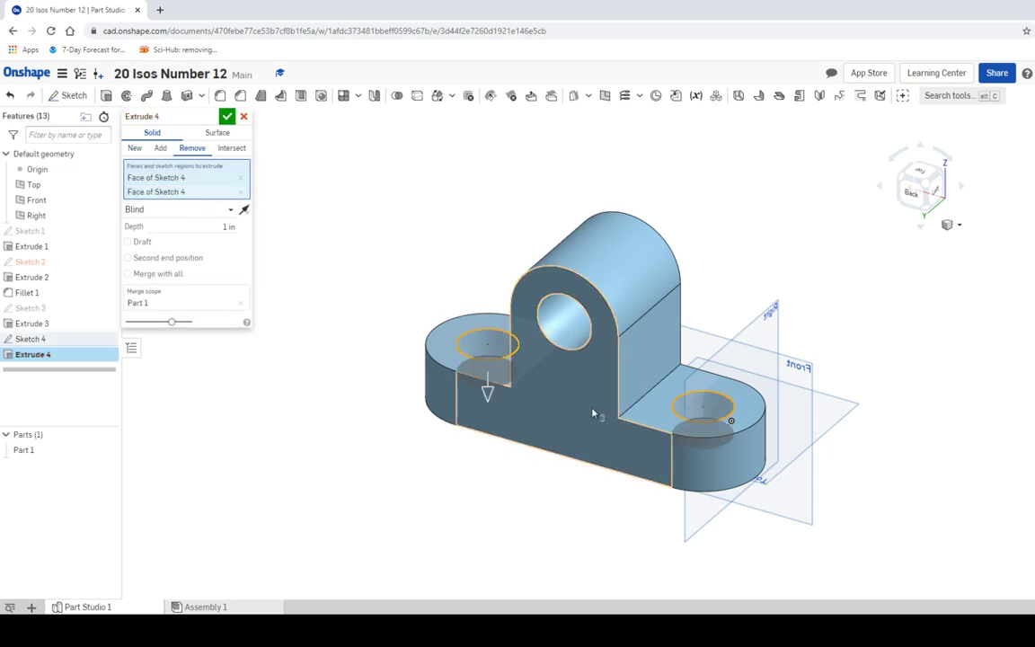
drag(486, 388, 465, 489)
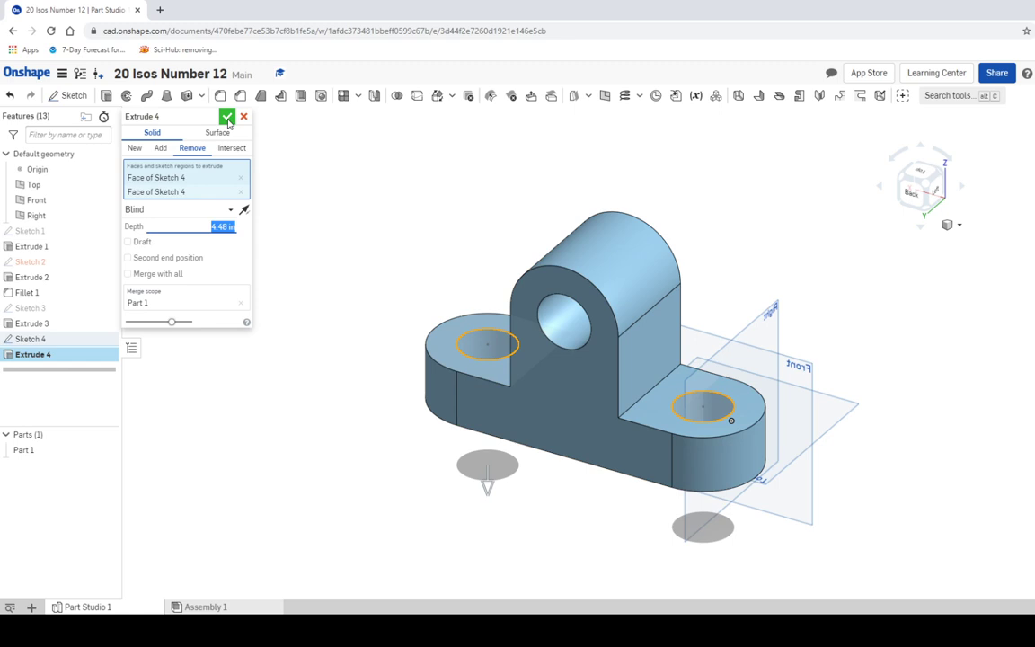
click(228, 118)
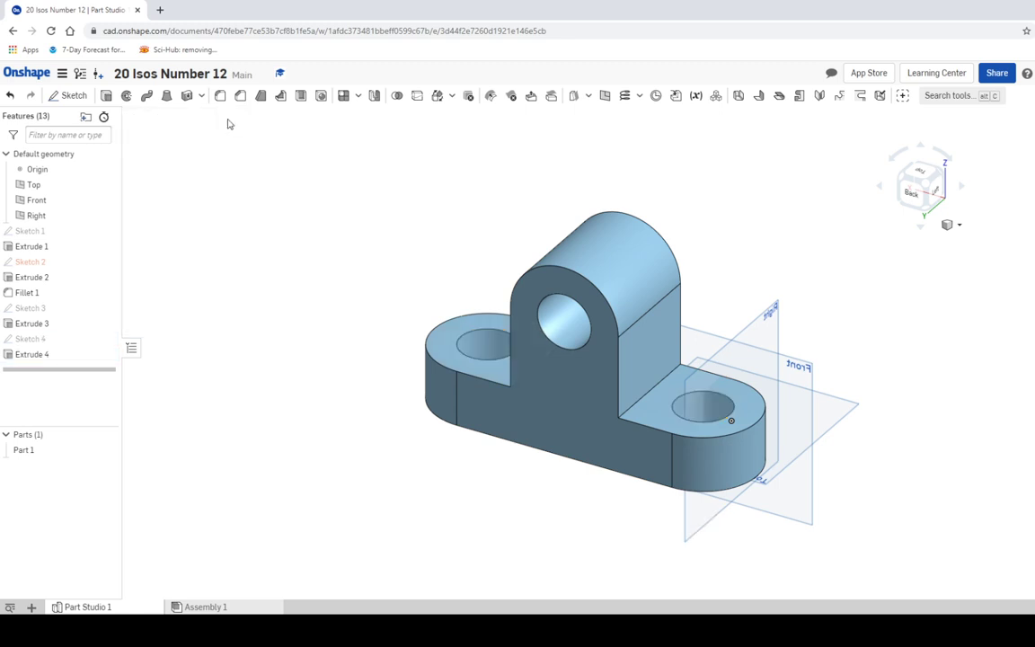
Examine the finished part and its three holes from above, from below and in isometric views
click(914, 173)
scroll(624, 244, up, 3)
scroll(614, 248, down, 3)
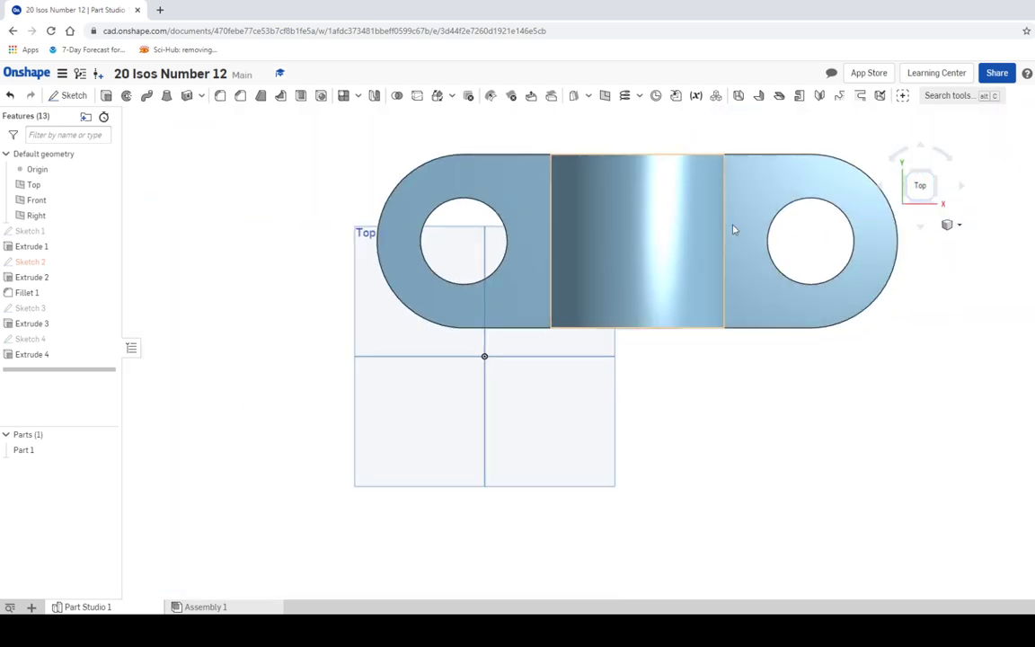
click(921, 204)
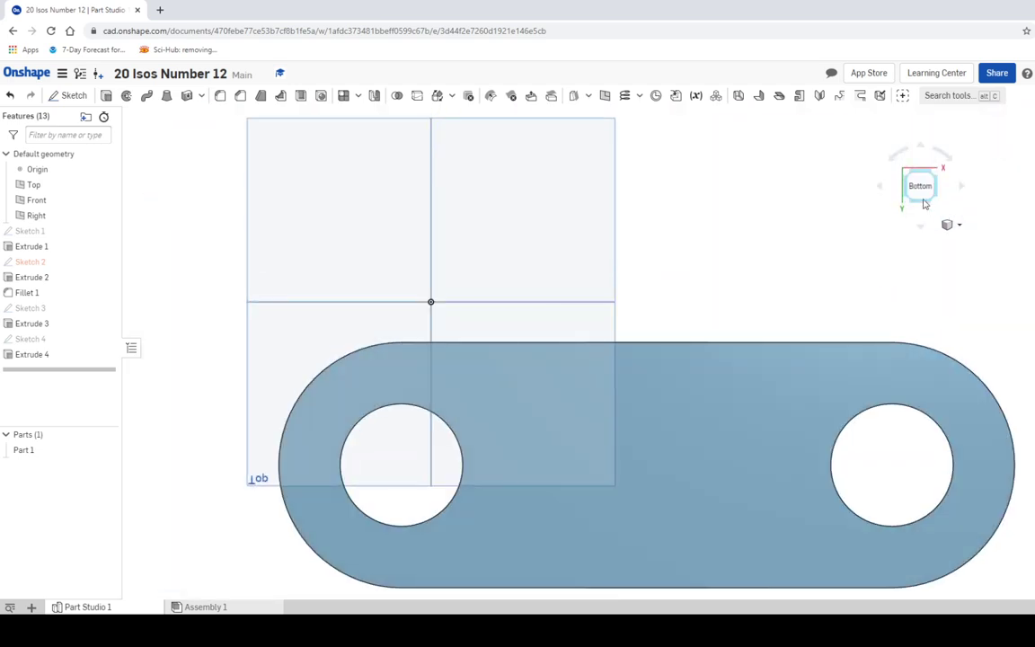
click(932, 178)
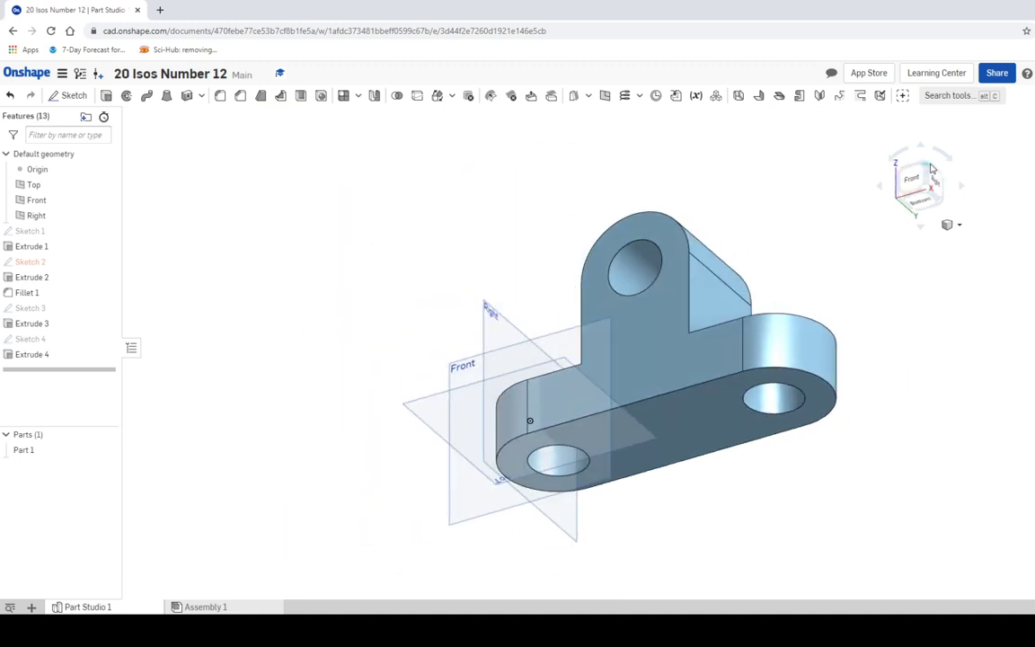
click(925, 167)
click(913, 197)
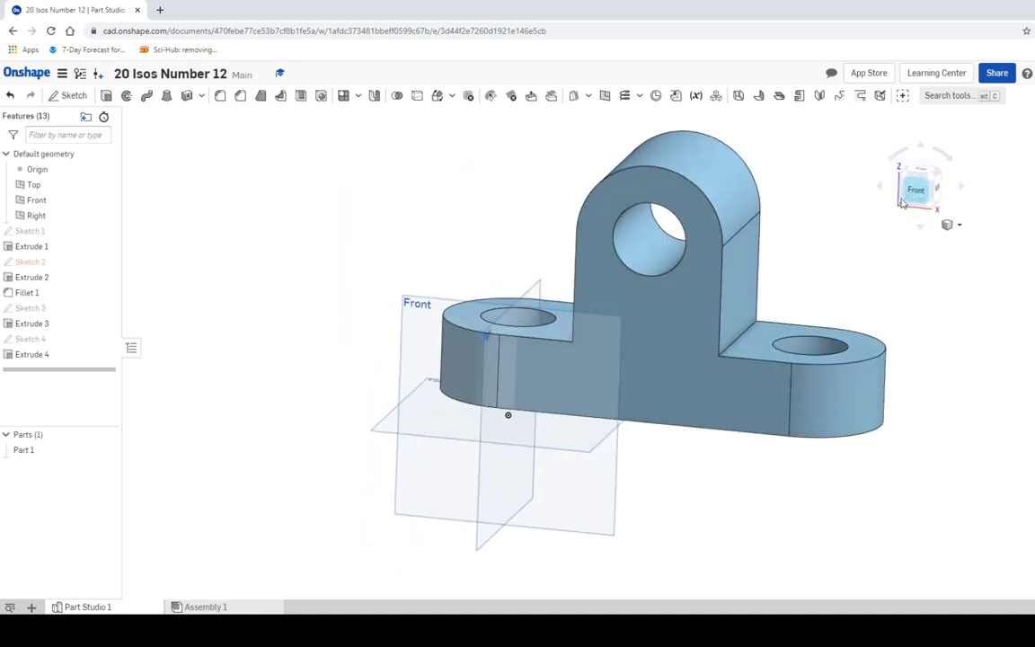
click(932, 177)
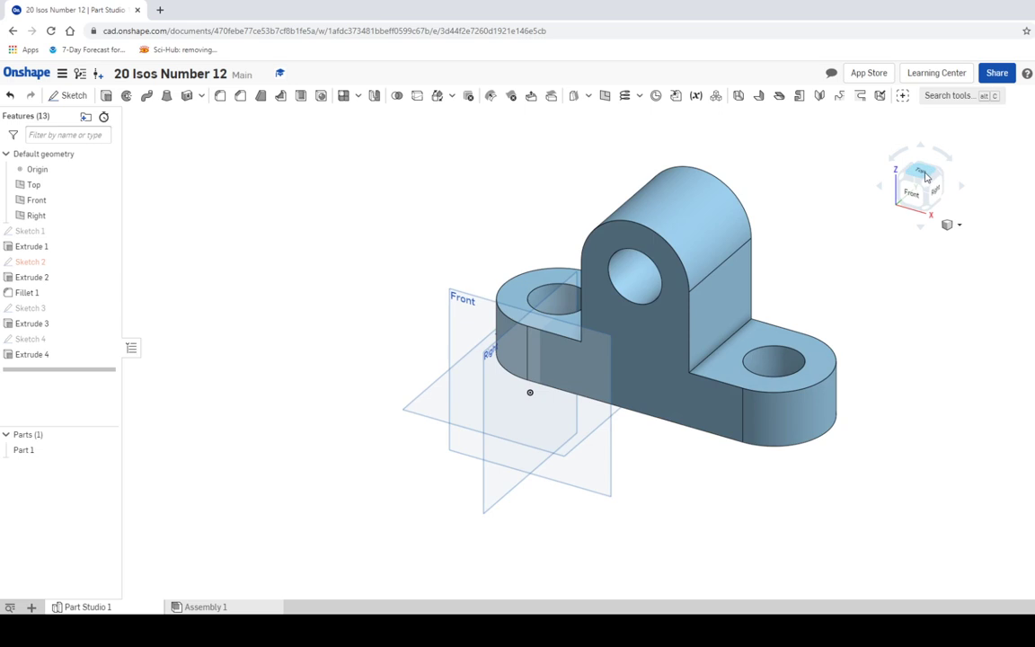
click(929, 179)
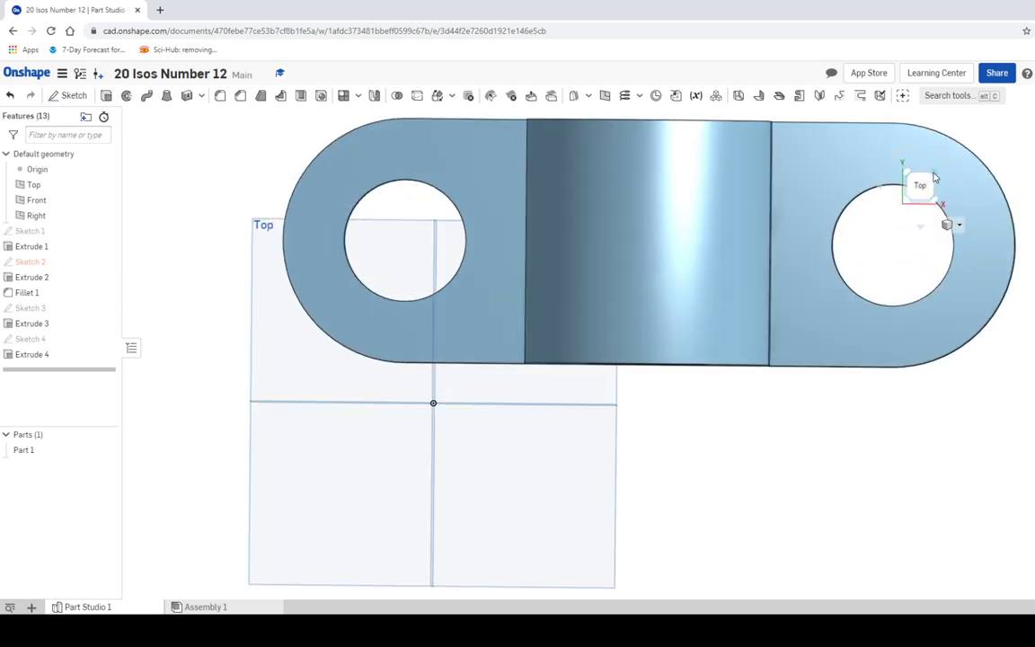
click(908, 184)
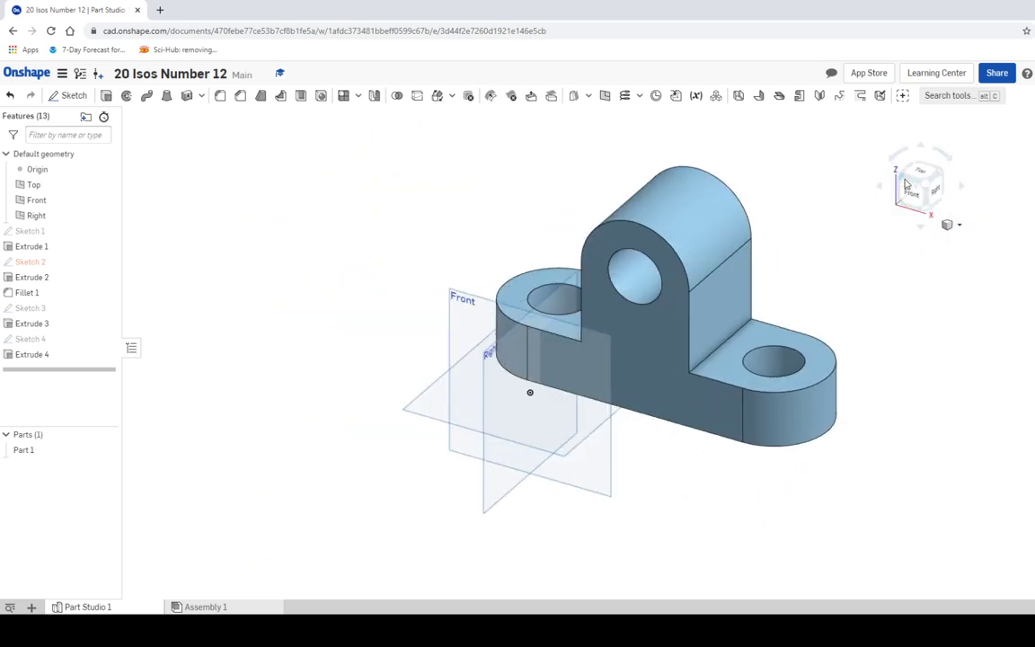
scroll(829, 254, up, 2)
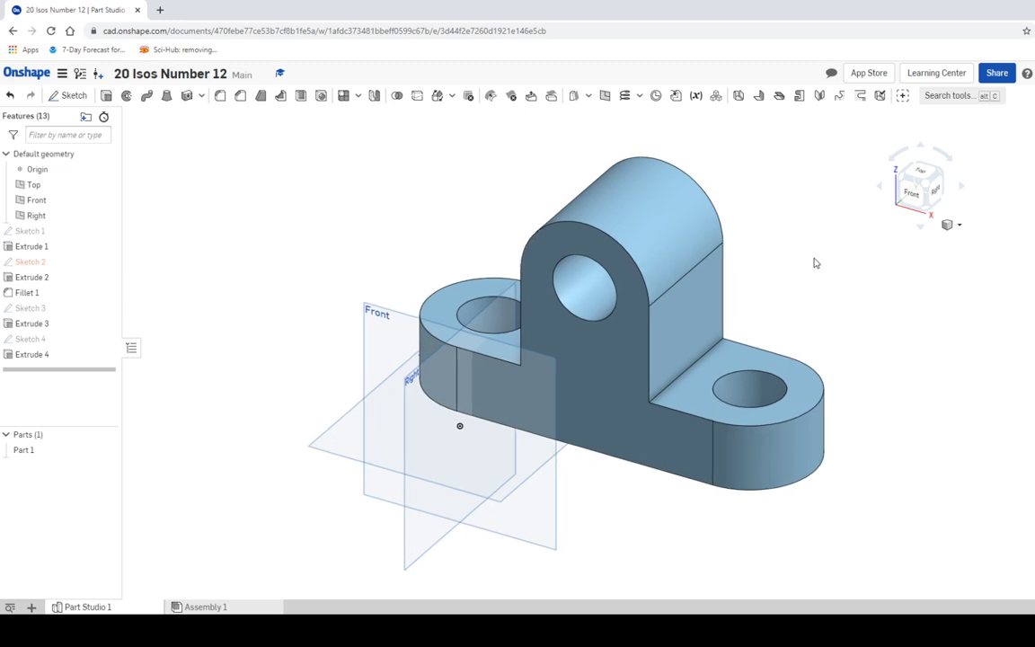
scroll(773, 276, up, 2)
middle_drag(733, 284, 728, 277)
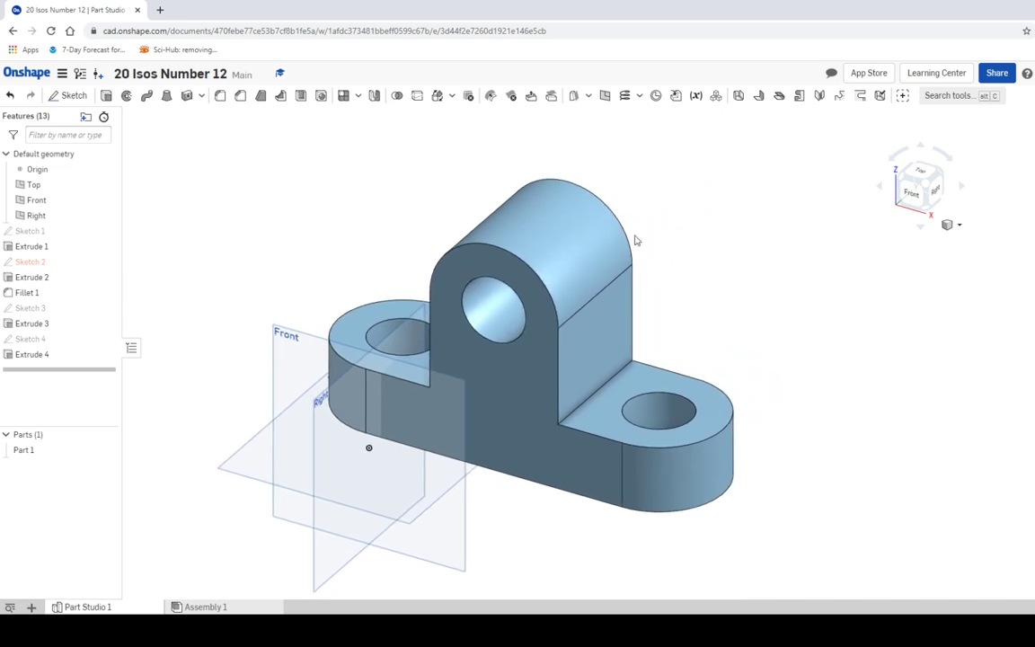